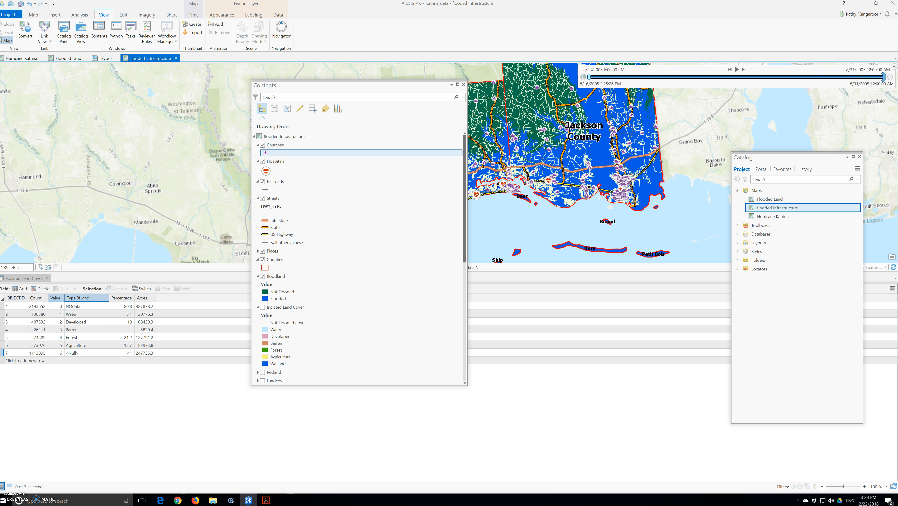
Open the attribute table of the floodland layer
click(638, 76)
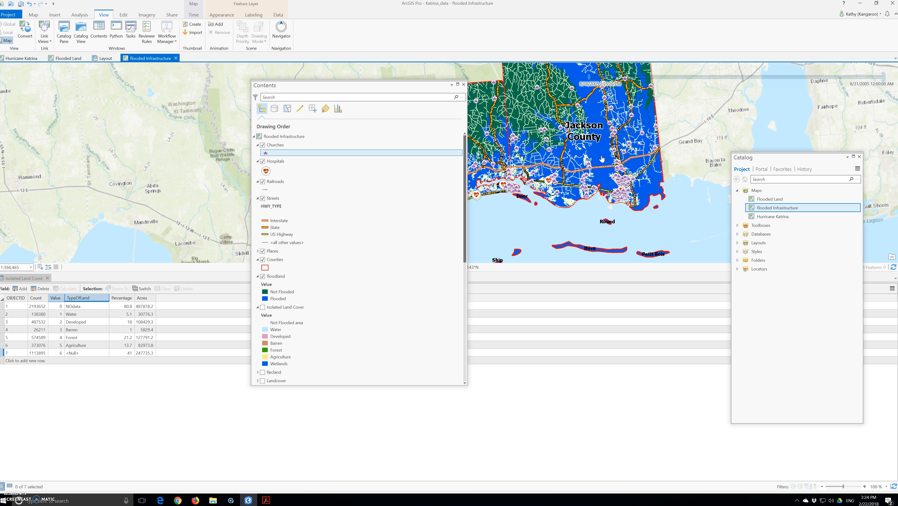
right_click(276, 276)
click(298, 307)
click(82, 331)
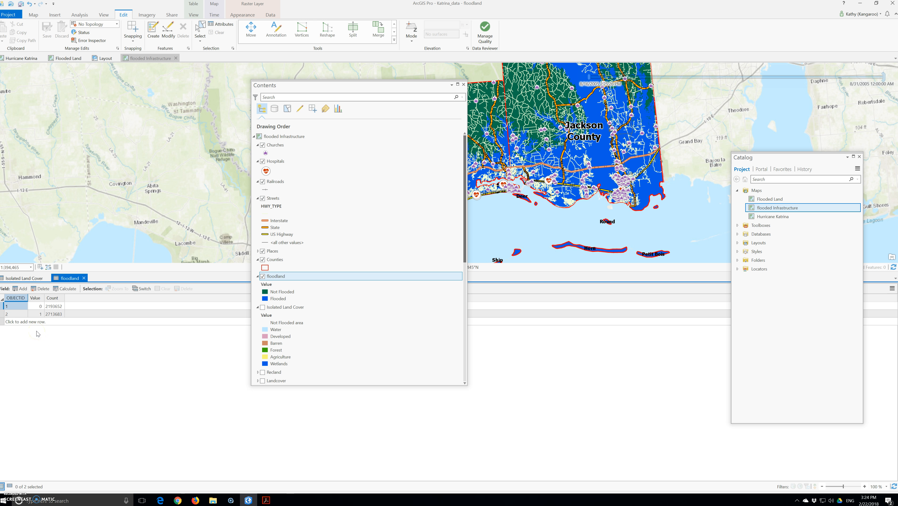
Duplicate the Flooded Land map within the project's Maps and open the copy
right_click(770, 200)
click(786, 223)
right_click(757, 191)
click(777, 230)
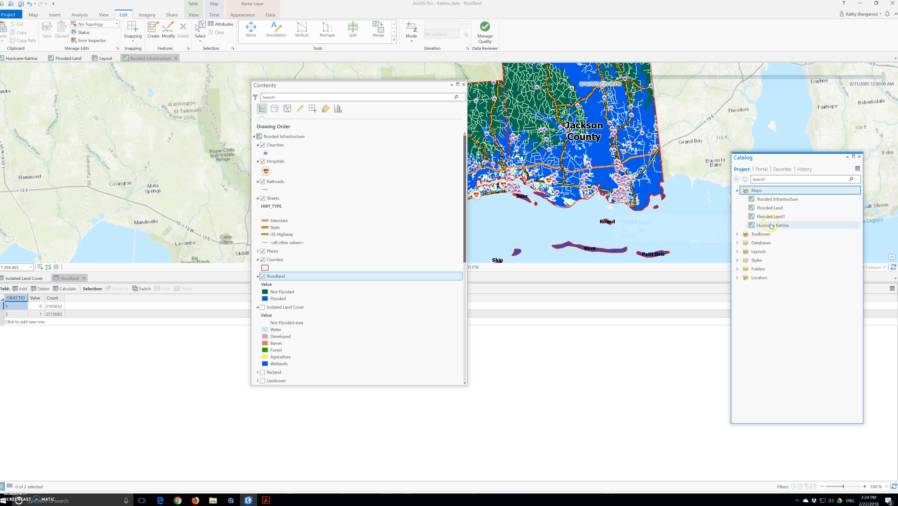
click(768, 217)
double_click(769, 217)
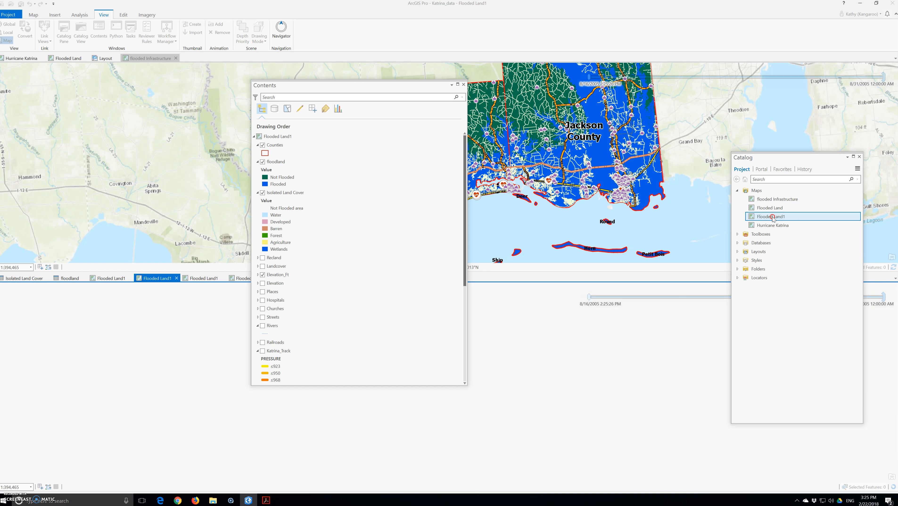
Rename the copied Flooded Land map to Publish
right_click(774, 219)
click(773, 217)
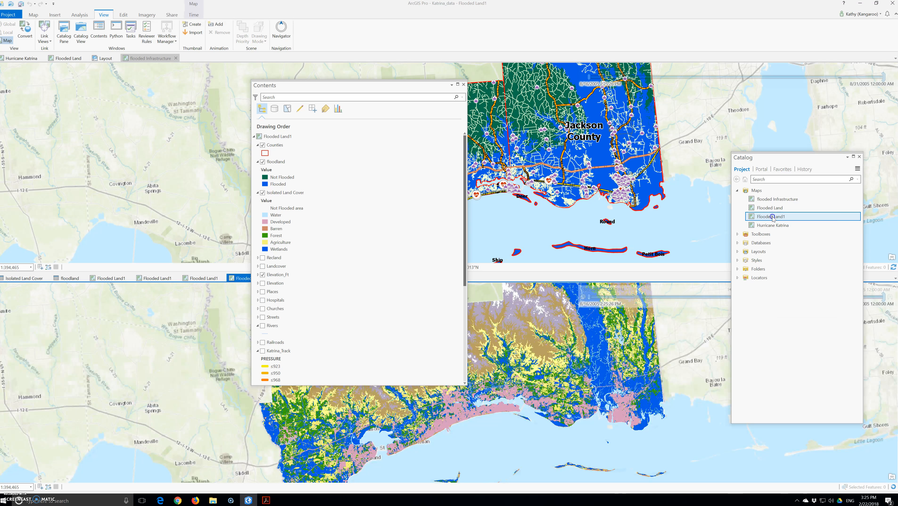
click(773, 217)
click(773, 217)
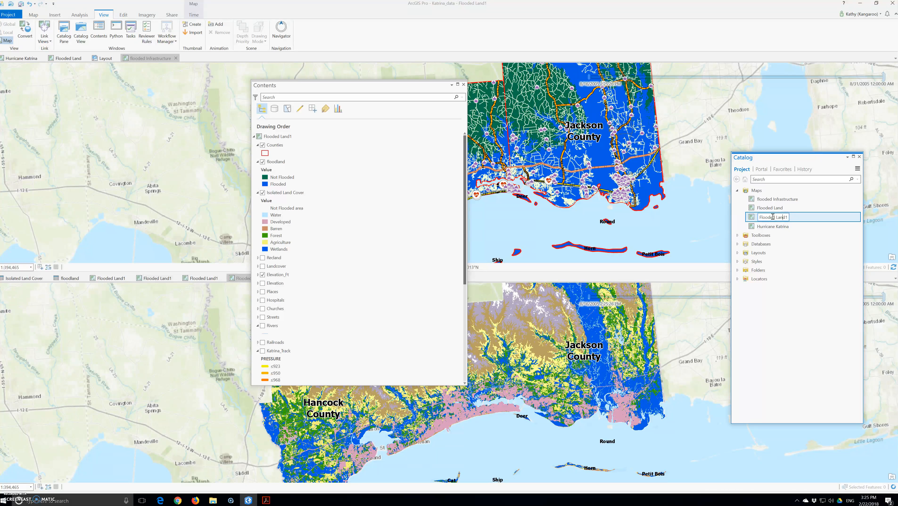
key(BackSpace)
key(BackSpace)
key(BackSpace)
key(BackSpace)
key(BackSpace)
key(BackSpace)
key(BackSpace)
key(BackSpace)
key(BackSpace)
key(BackSpace)
key(BackSpace)
key(BackSpace)
key(BackSpace)
text(Publish)
key(Return)
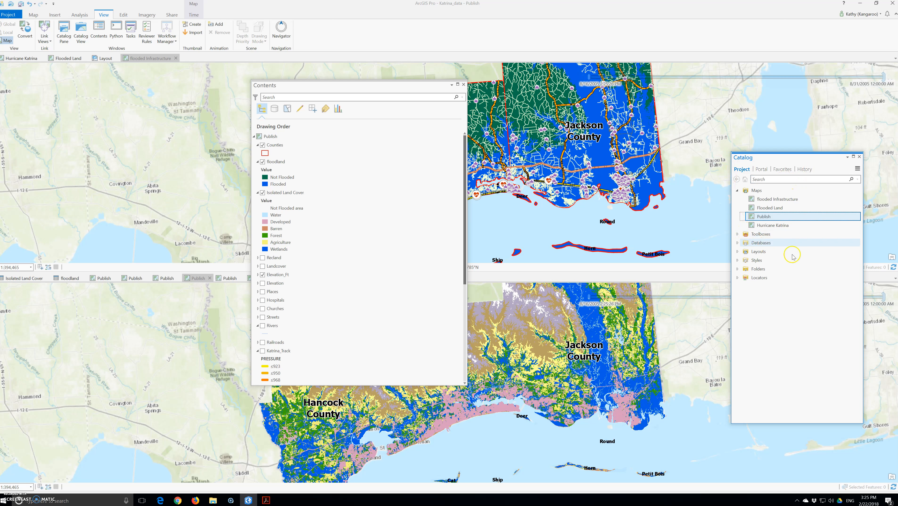
Remove the Isolated Land Cover layer from the Publish map
right_click(268, 145)
right_click(268, 145)
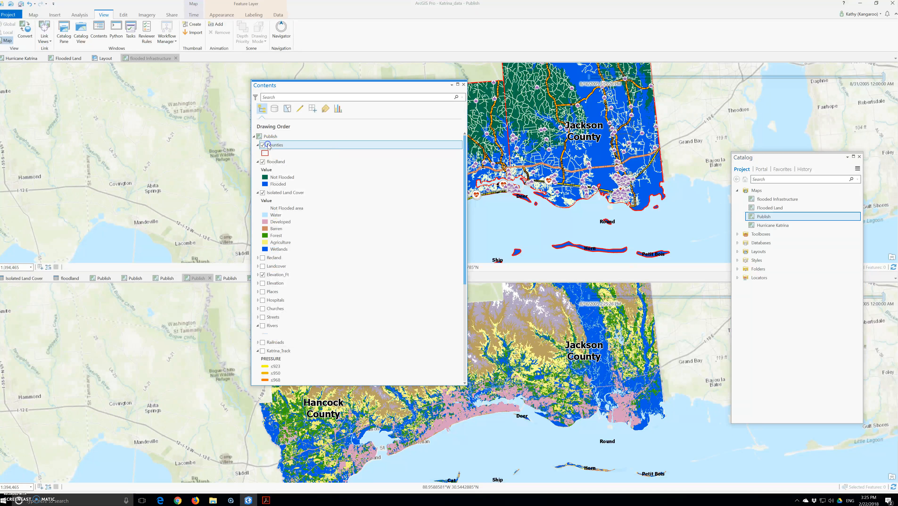
right_click(277, 193)
click(294, 208)
Close the Flooded Infrastructure view, the floodland table and the duplicate Publish views, keeping one Publish view open
drag(340, 85, 534, 95)
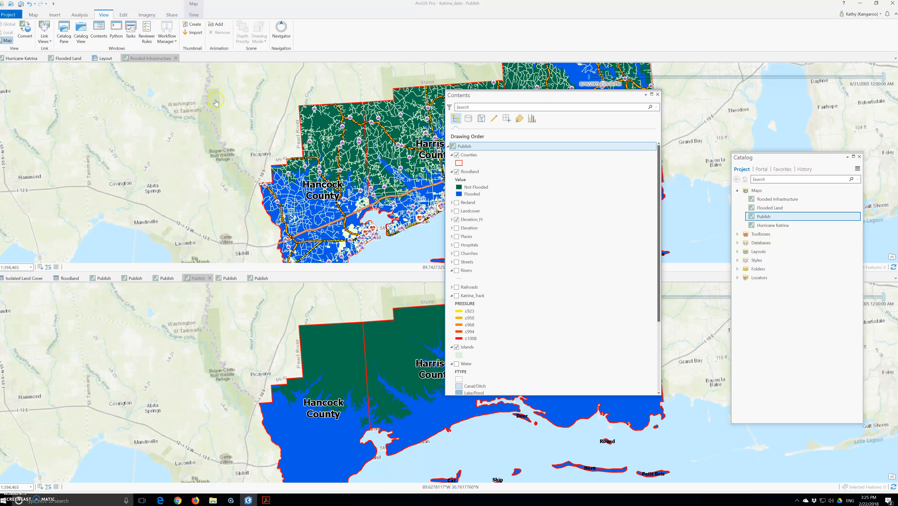
click(175, 58)
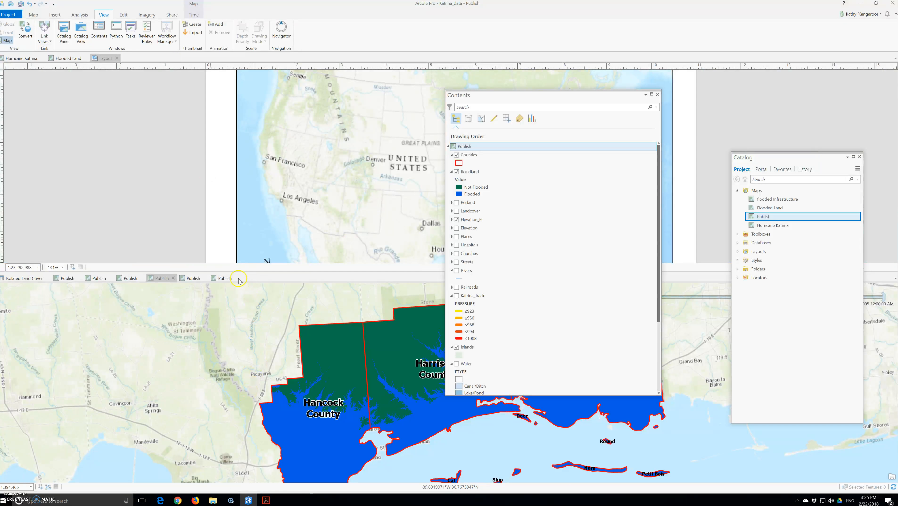
click(236, 278)
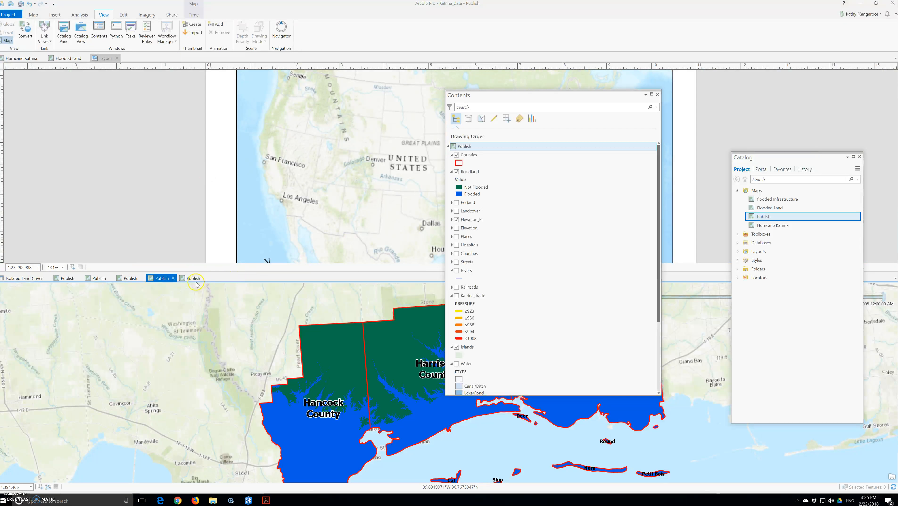
click(197, 279)
click(205, 278)
click(173, 278)
click(142, 279)
click(111, 278)
Dock the remaining Publish view alongside the other map views and close the Isolated Land Cover table
drag(67, 279, 126, 59)
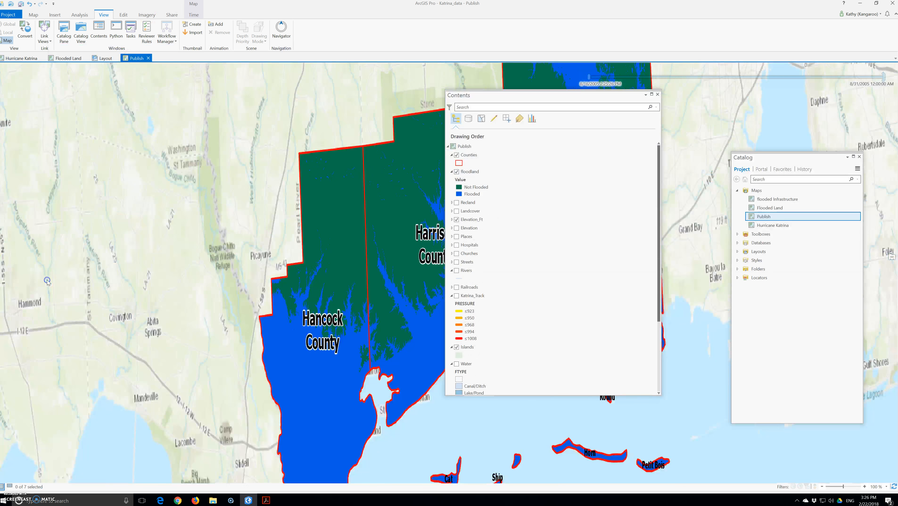
click(47, 278)
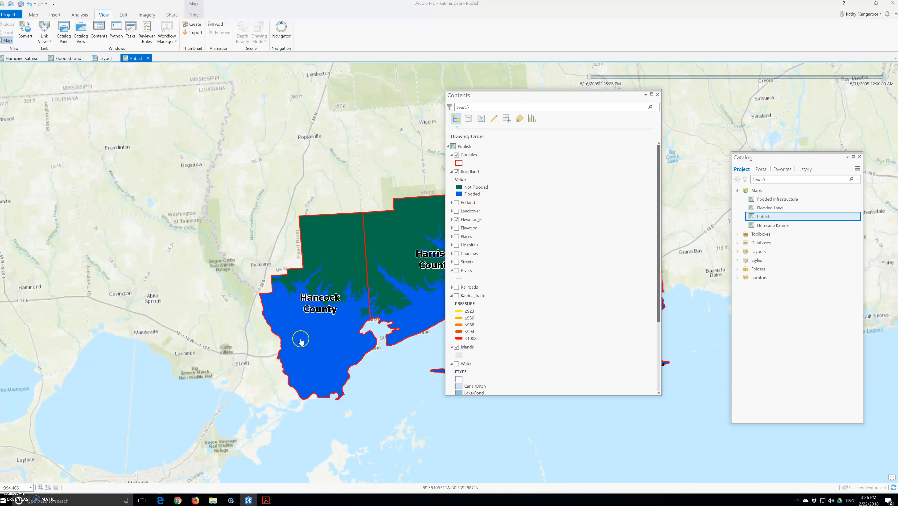
Move the Contents pane clear of the counties on the map and turn off the Islands layer
drag(521, 96, 113, 114)
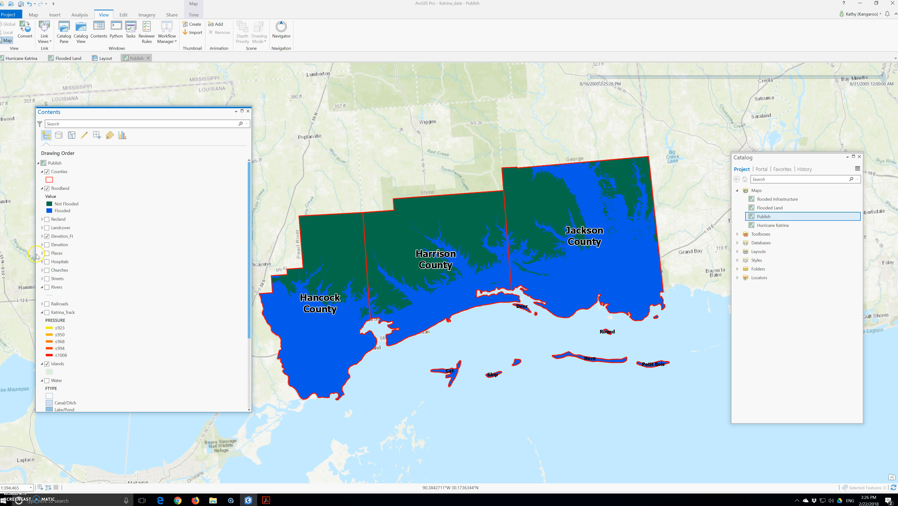
scroll(49, 279, down, 2)
click(47, 330)
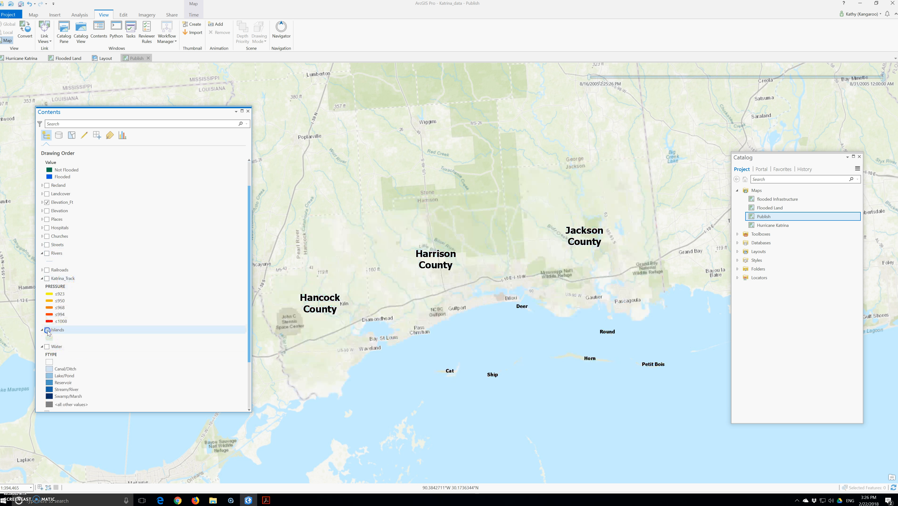
Remove the standalone tables finalcover_Statistics and finalcover_Statistics1 from the Publish map
scroll(57, 355, down, 3)
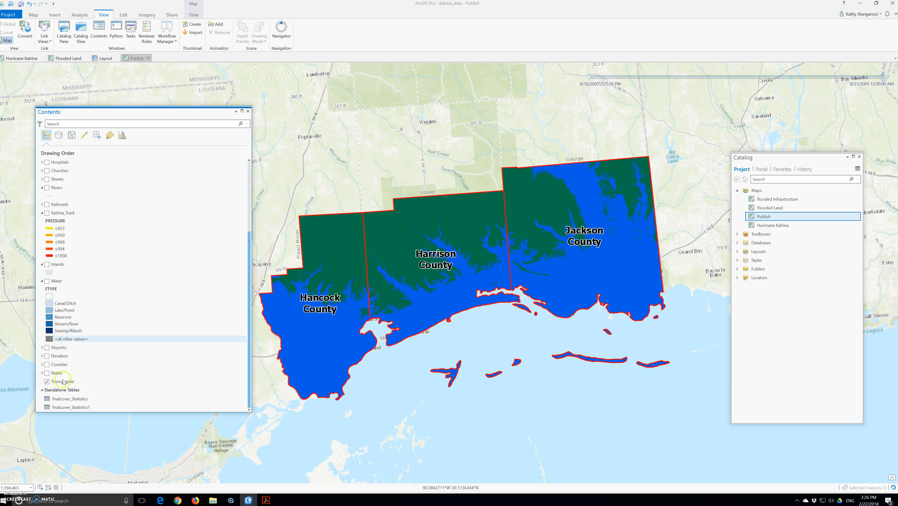
click(62, 398)
right_click(61, 399)
right_click(60, 389)
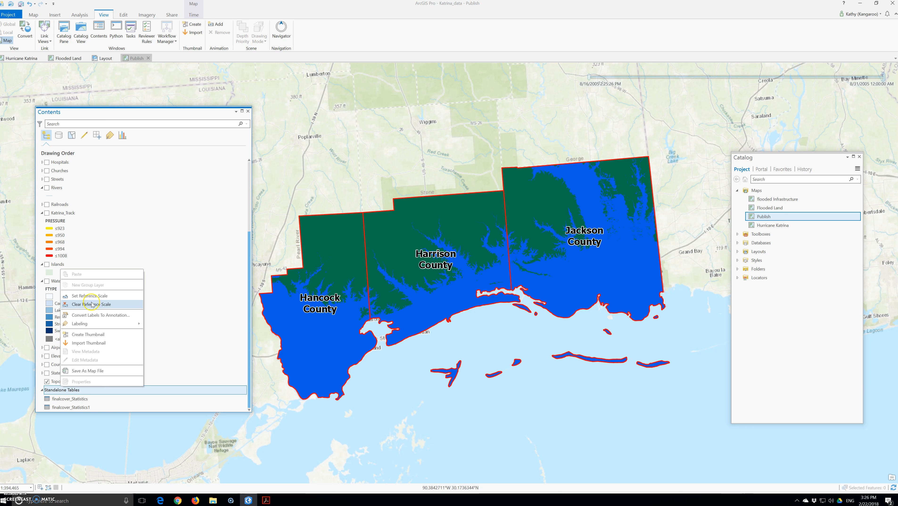
right_click(55, 399)
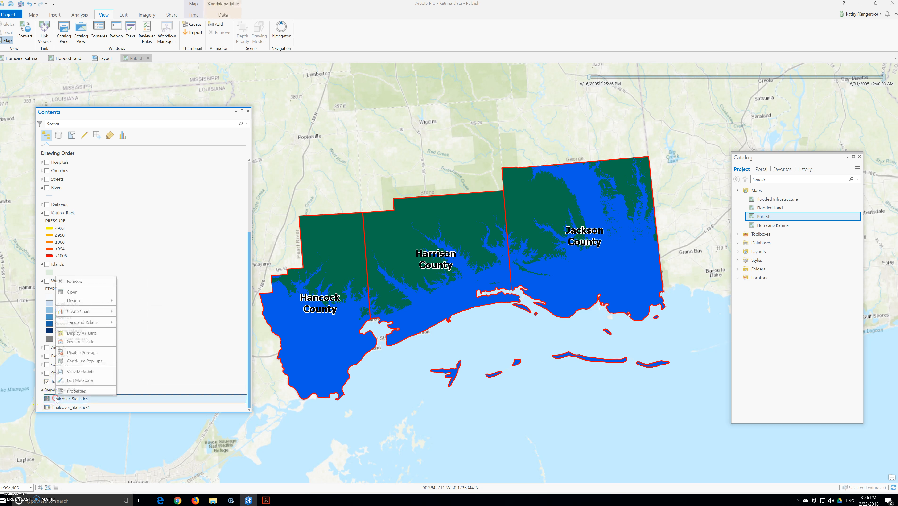
click(74, 281)
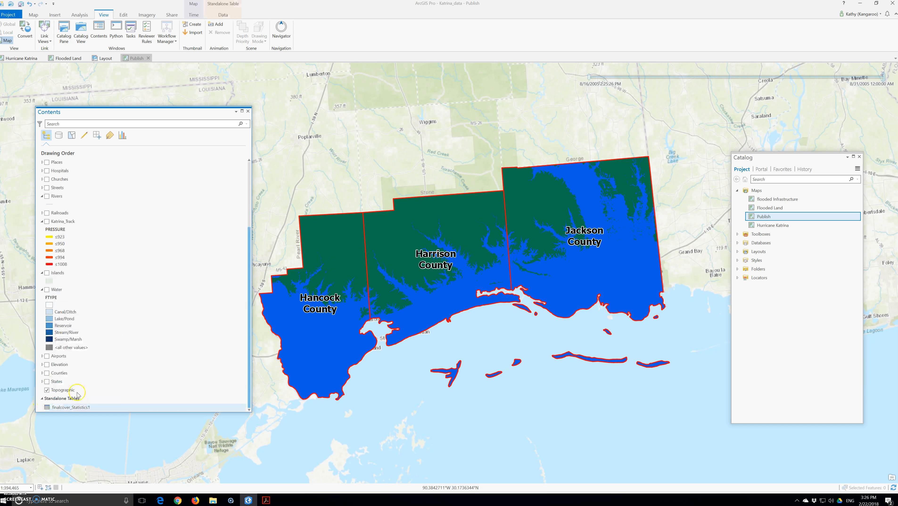
right_click(63, 407)
click(99, 288)
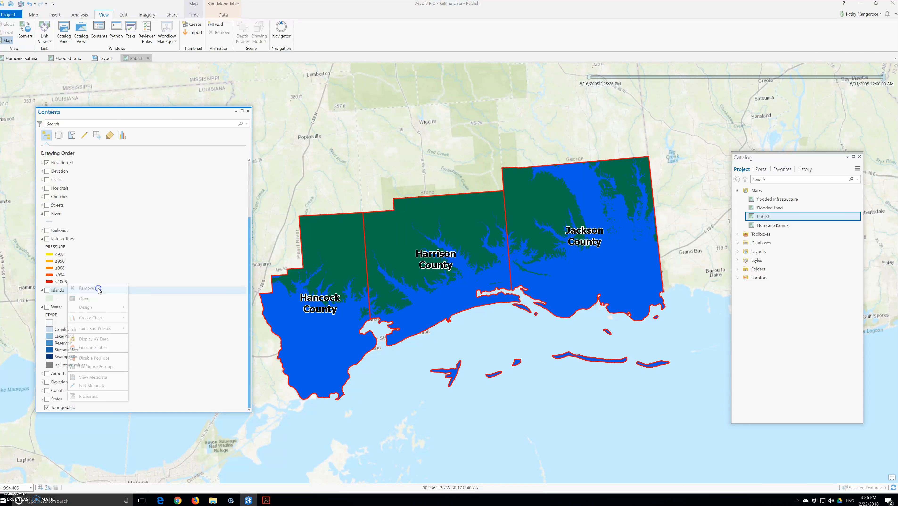
Remove the States and Water layers from the Publish map
right_click(56, 399)
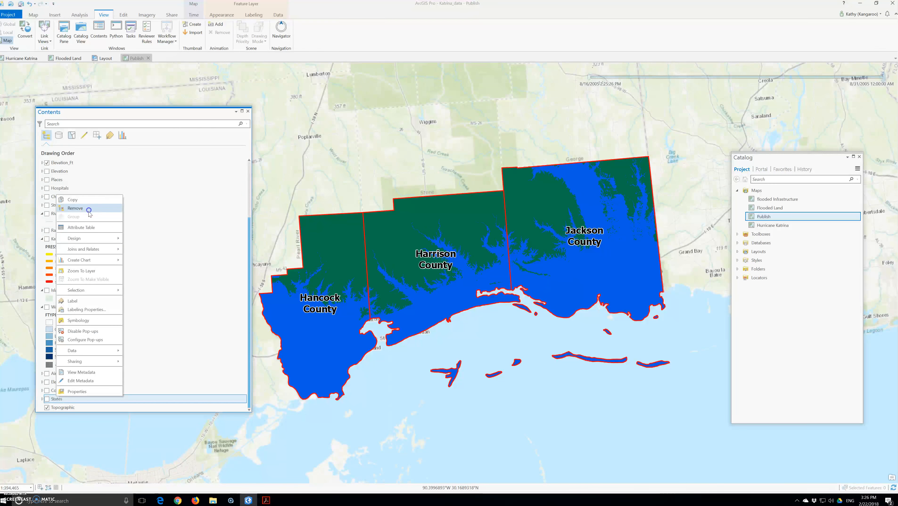
click(75, 209)
right_click(55, 392)
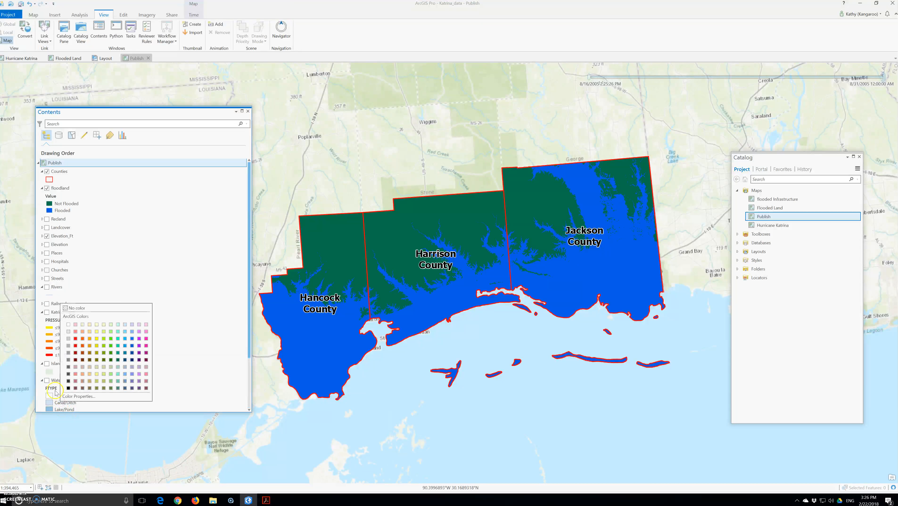
right_click(56, 380)
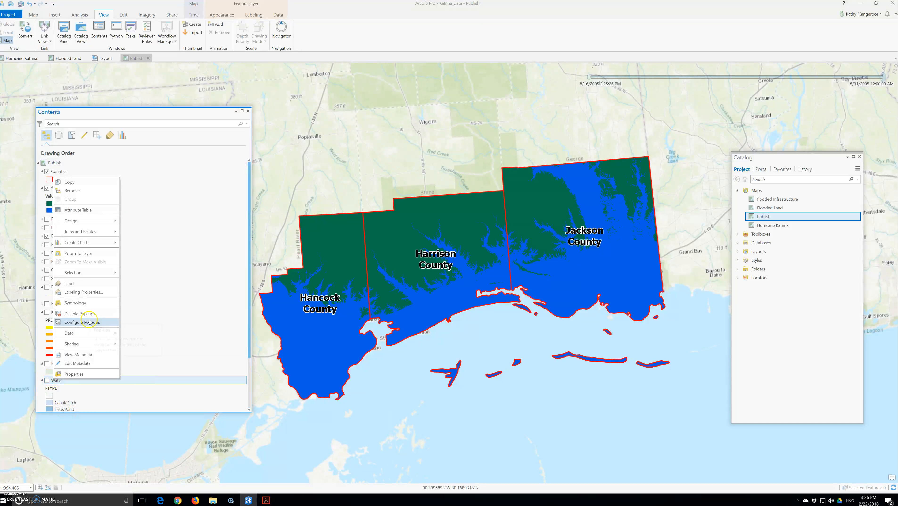
click(71, 190)
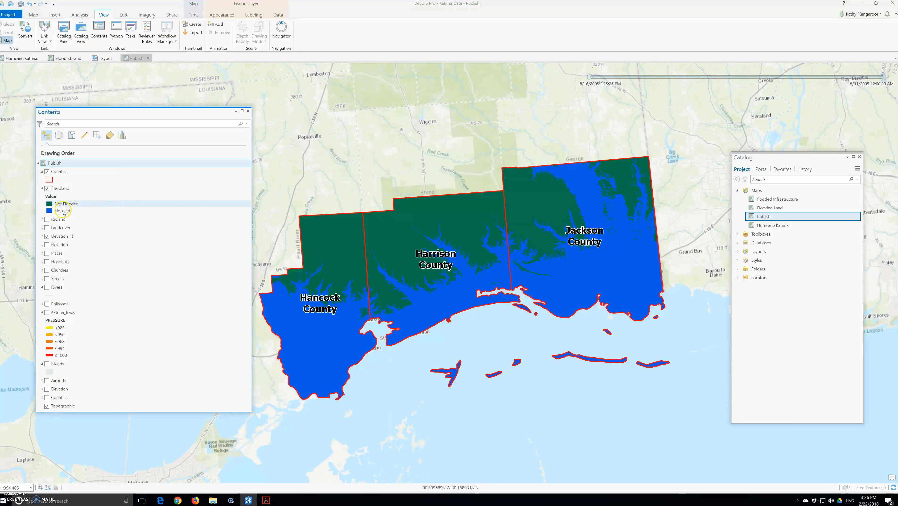
Remove the Recland, Landcover and Elevation_Ft layers from the Publish map
right_click(61, 220)
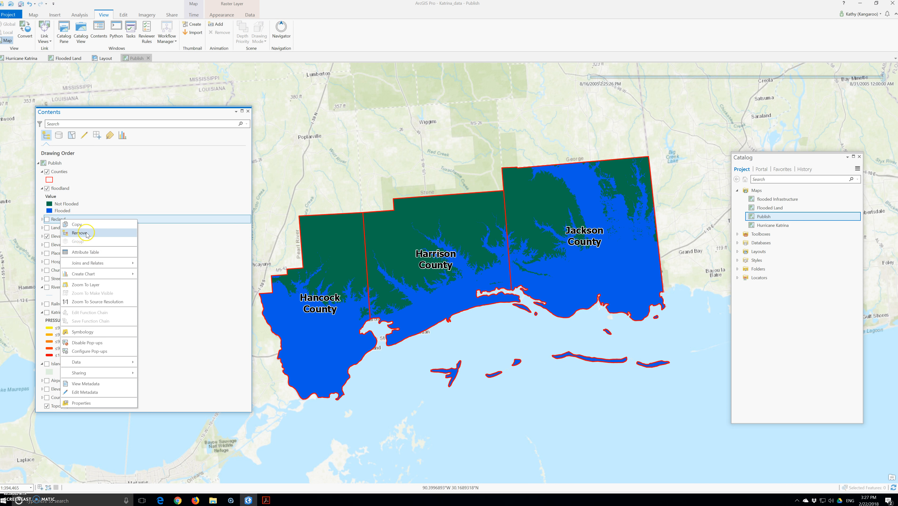
click(79, 232)
right_click(61, 220)
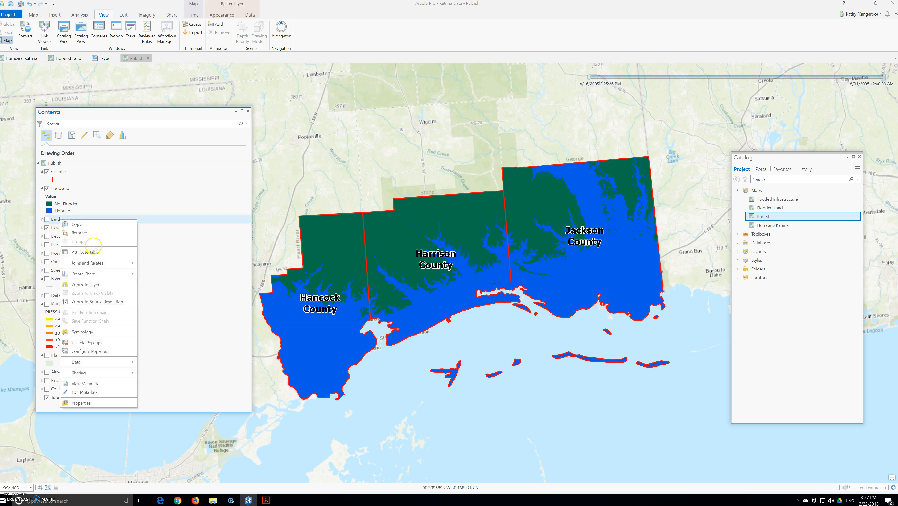
click(79, 232)
right_click(64, 222)
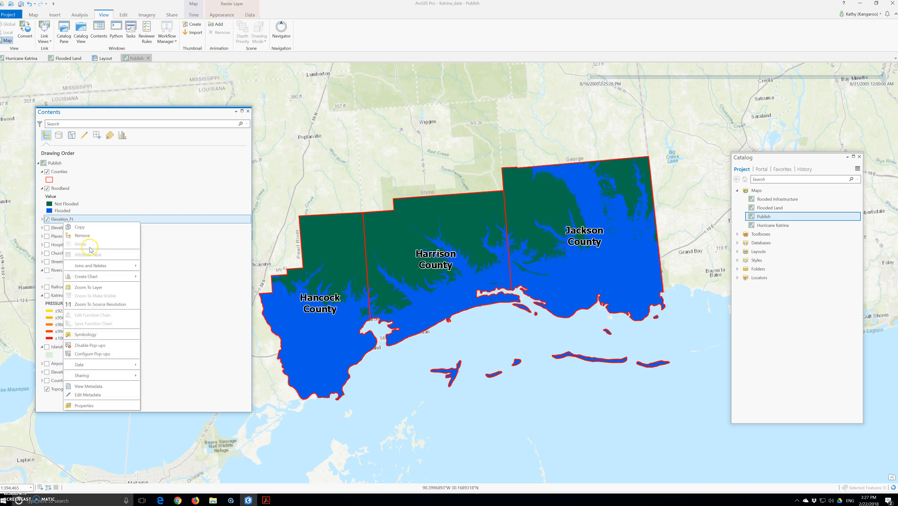
click(84, 237)
Remove the Elevation layer just below floodland and the Places layer from the Publish map
right_click(60, 221)
right_click(54, 220)
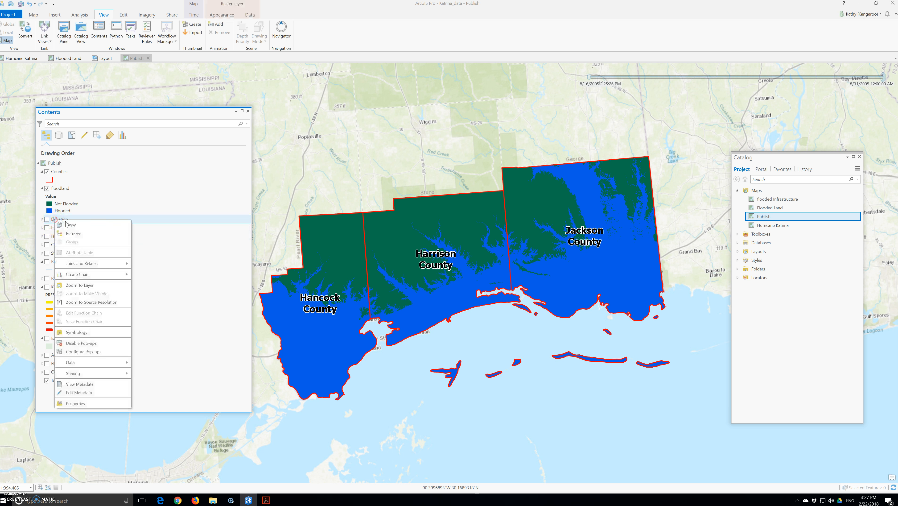
click(82, 234)
right_click(55, 220)
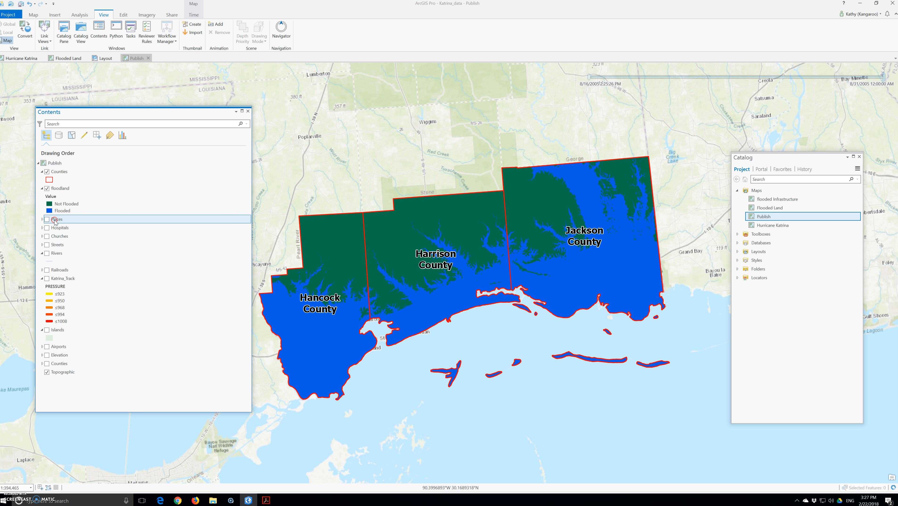
click(82, 234)
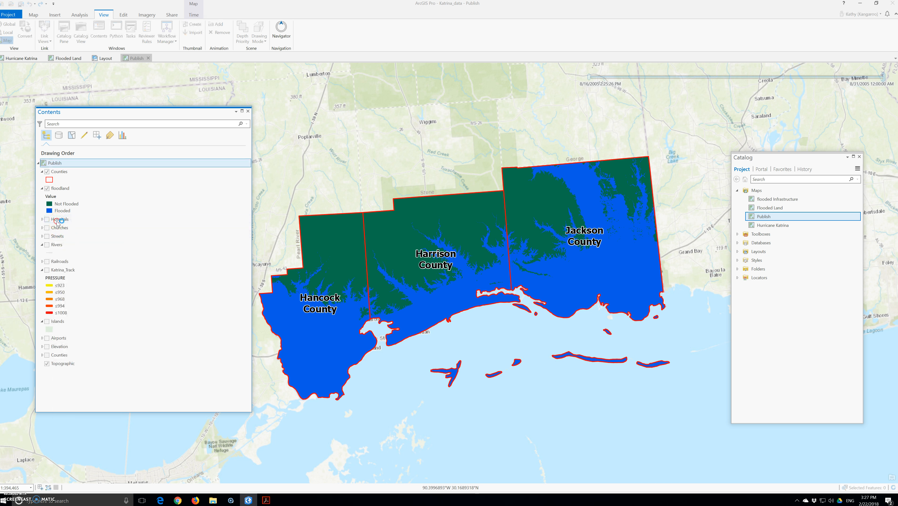
Remove the Hospitals, Churches, Streets and Rivers layers from the Publish map
right_click(57, 221)
click(65, 236)
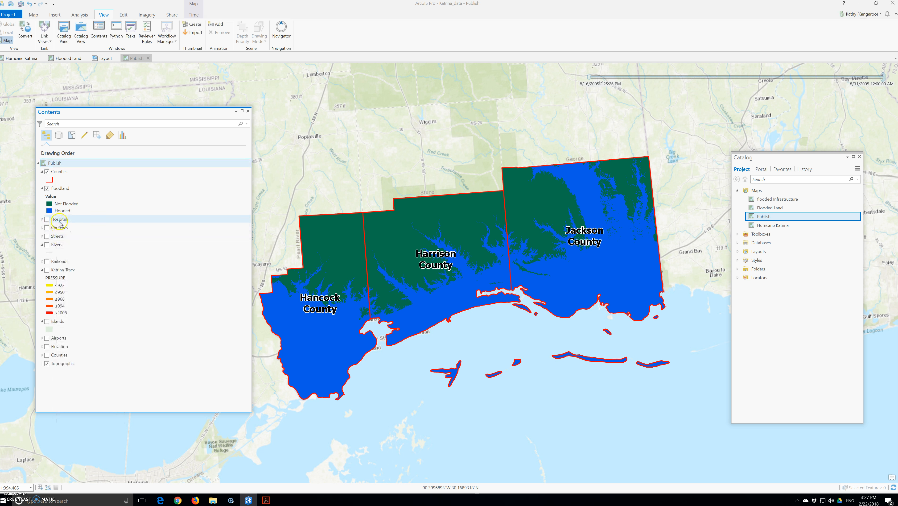
right_click(59, 221)
click(82, 235)
right_click(59, 220)
click(85, 233)
right_click(61, 220)
click(80, 237)
right_click(60, 220)
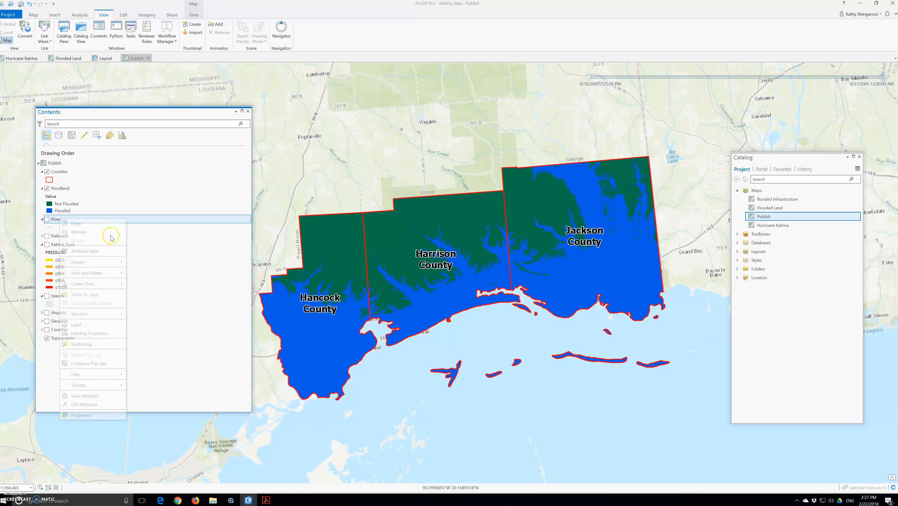
click(78, 233)
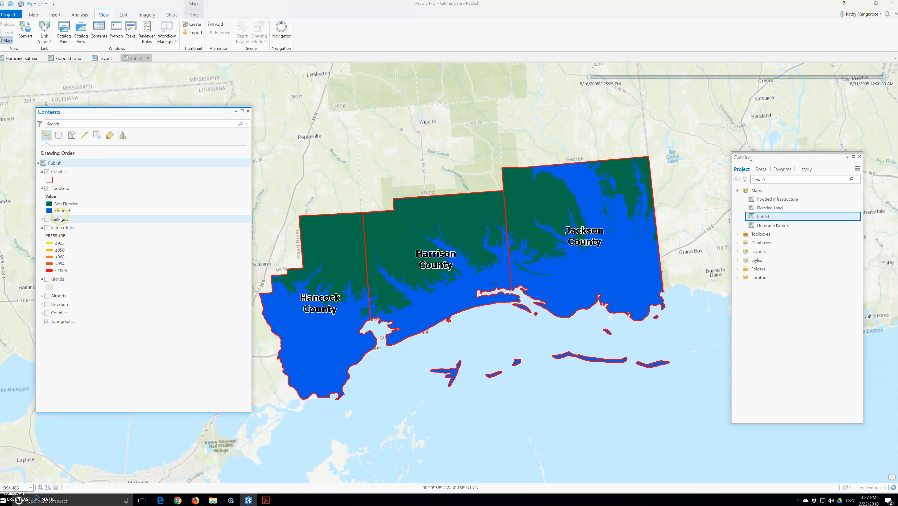
Remove the Railroads and Katrina_Track layers from the Publish map
right_click(60, 220)
click(82, 238)
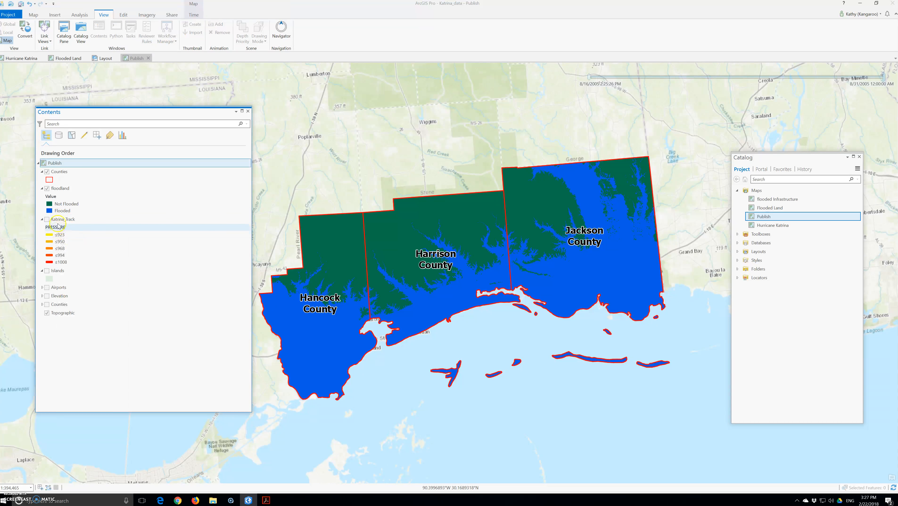
right_click(60, 220)
click(78, 232)
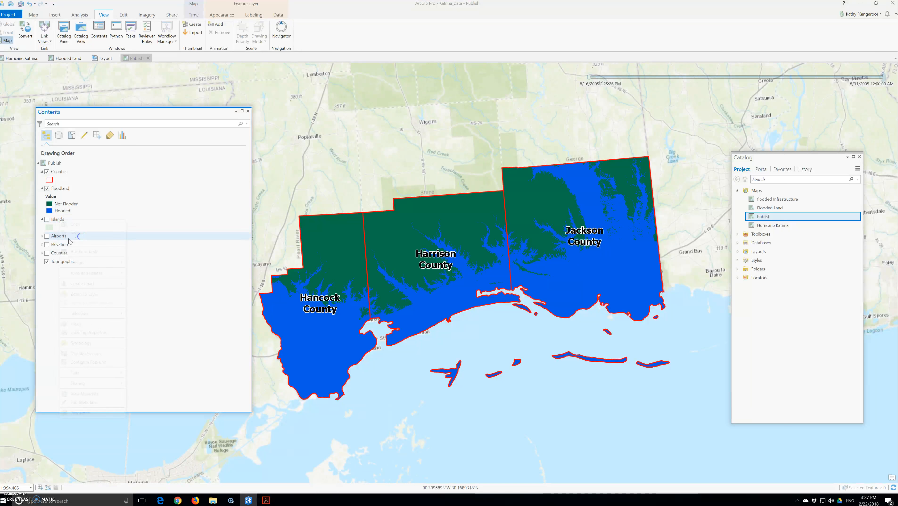
Remove the Airports and Islands layers from the Publish map
right_click(60, 238)
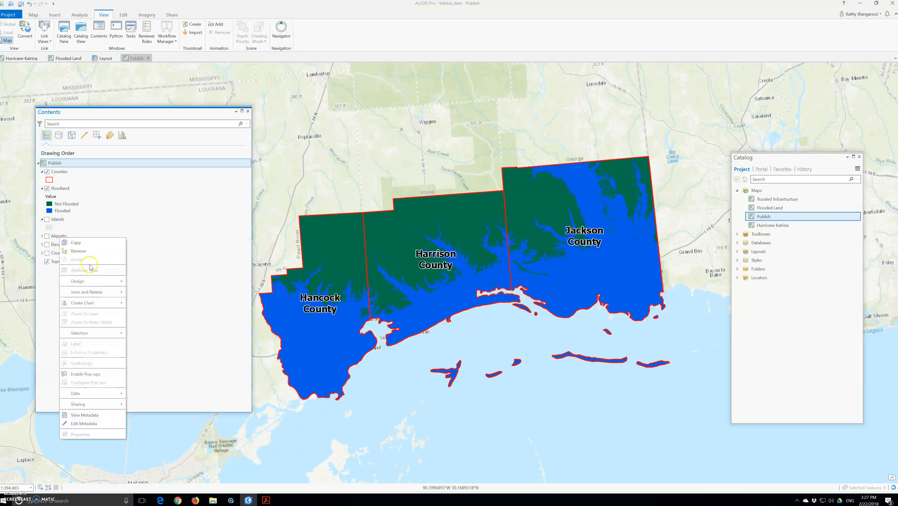
click(62, 239)
right_click(62, 238)
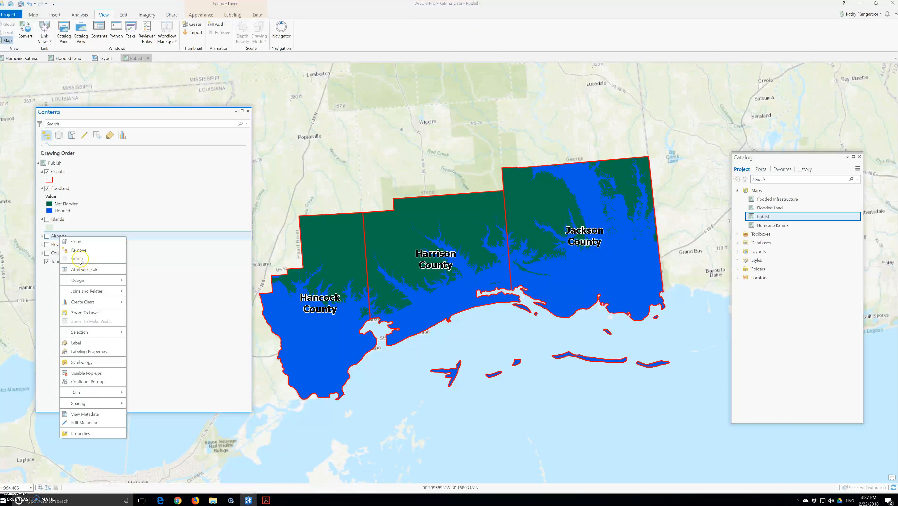
click(78, 252)
right_click(58, 220)
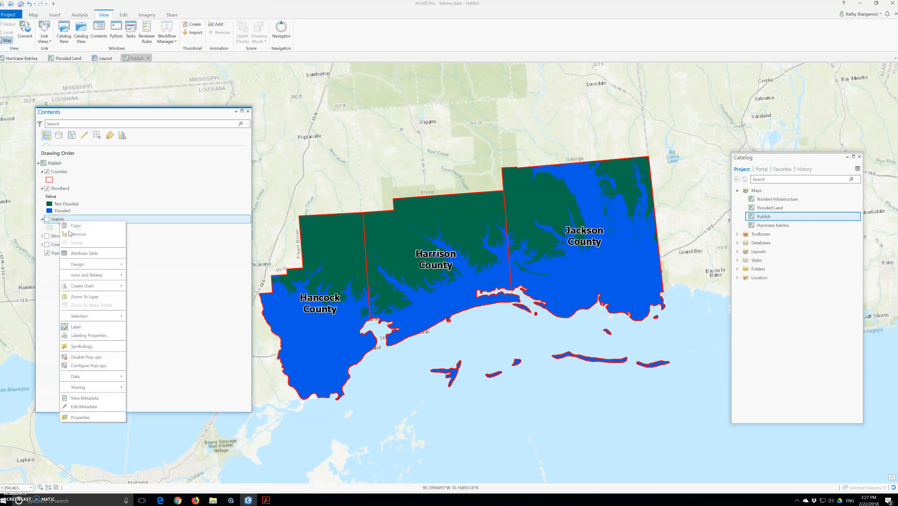
click(75, 237)
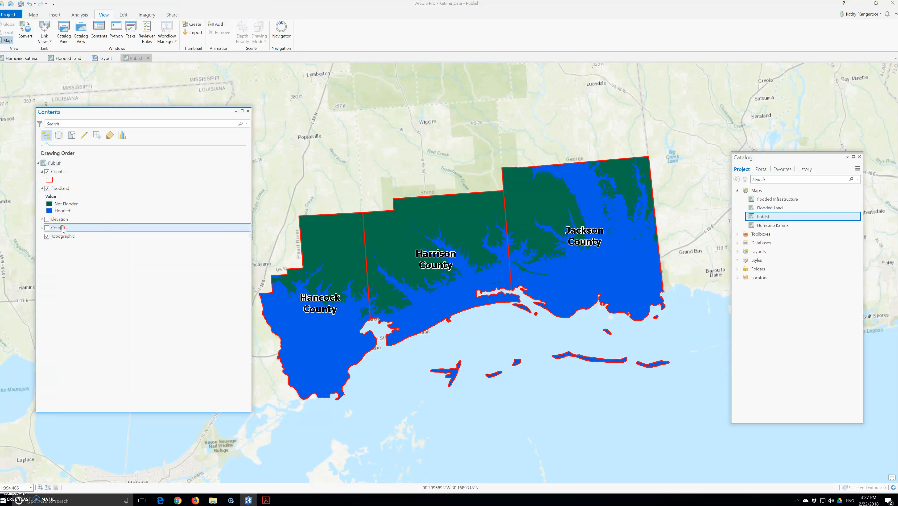
Remove the unchecked Counties layer, the Topographic basemap and the remaining Elevation layer from the Publish map
right_click(62, 228)
click(80, 245)
right_click(59, 228)
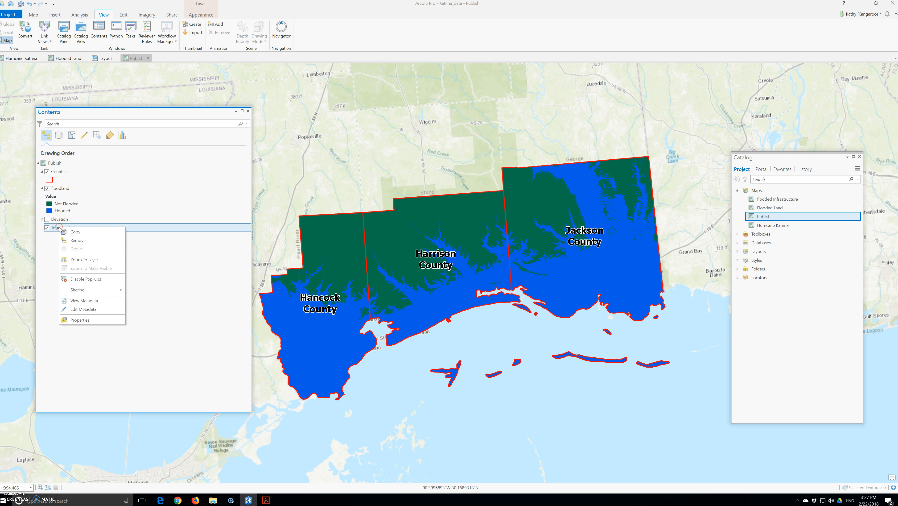
click(79, 241)
right_click(57, 220)
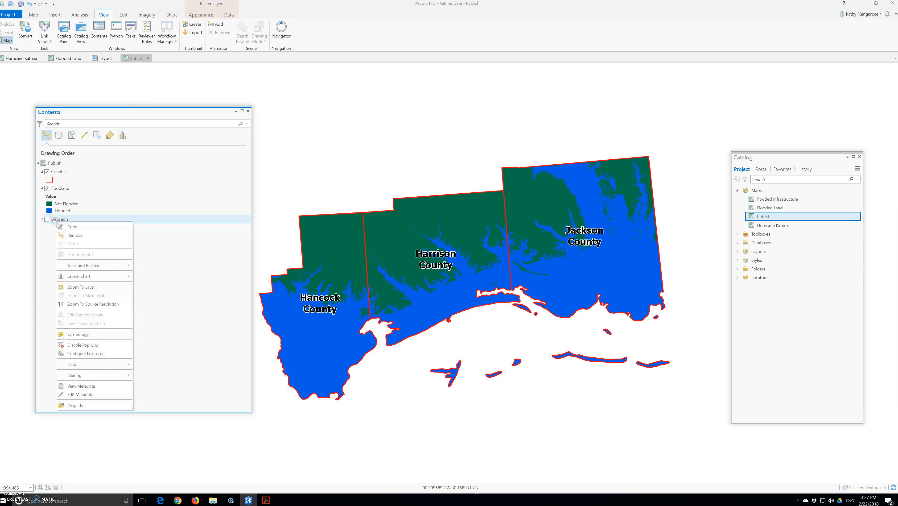
click(67, 233)
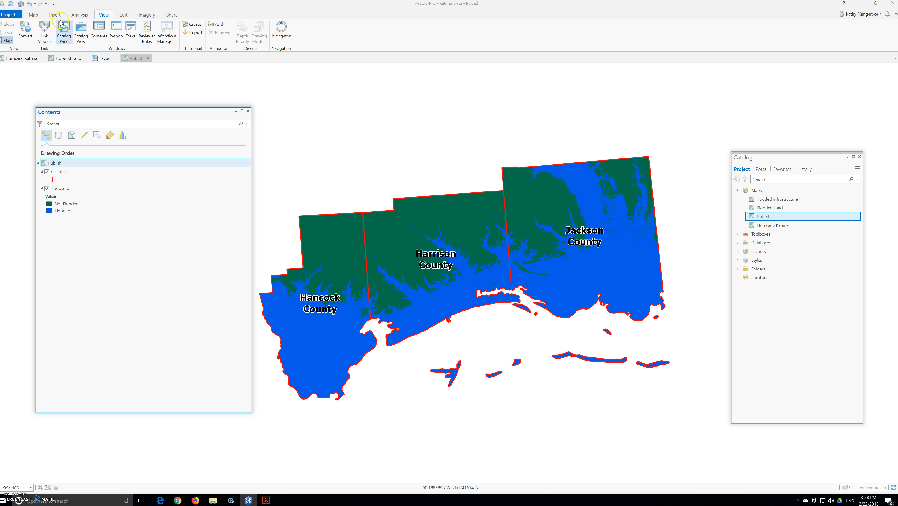
Find the Raster to Polygon geoprocessing tool and set floodland as its input raster
click(78, 15)
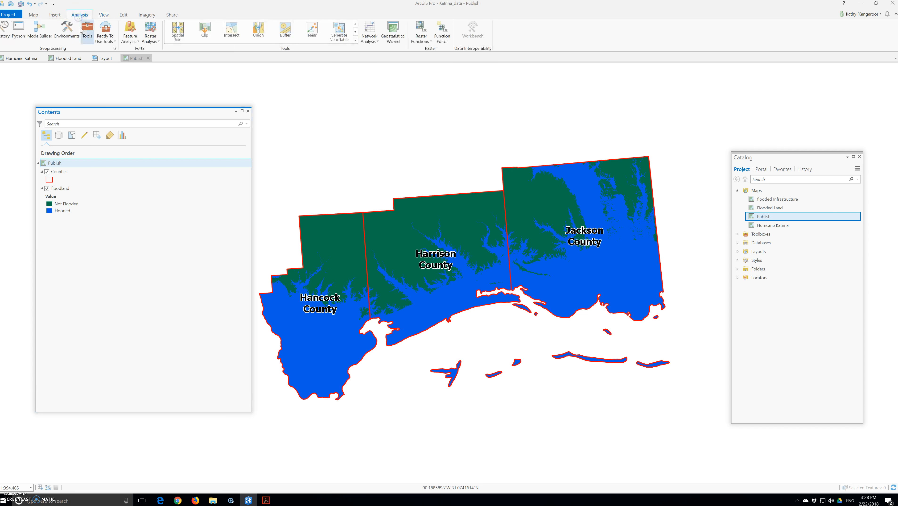
click(89, 33)
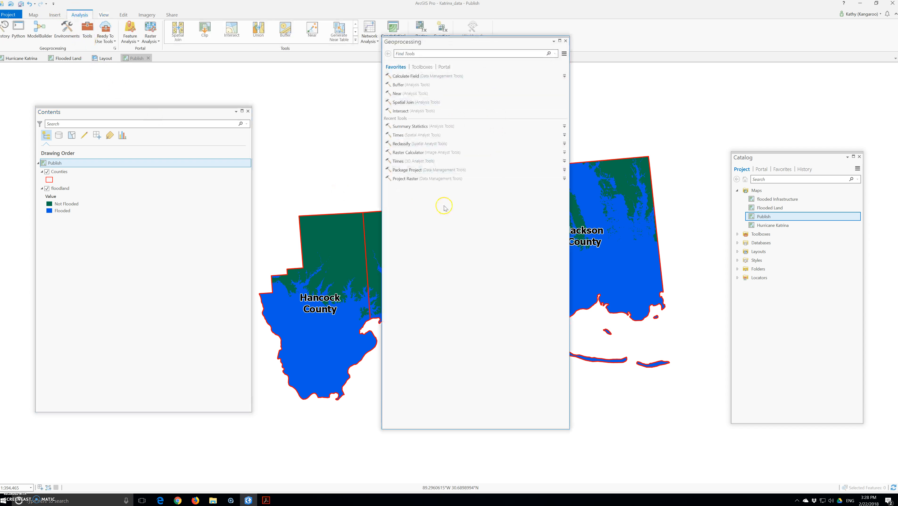
click(419, 53)
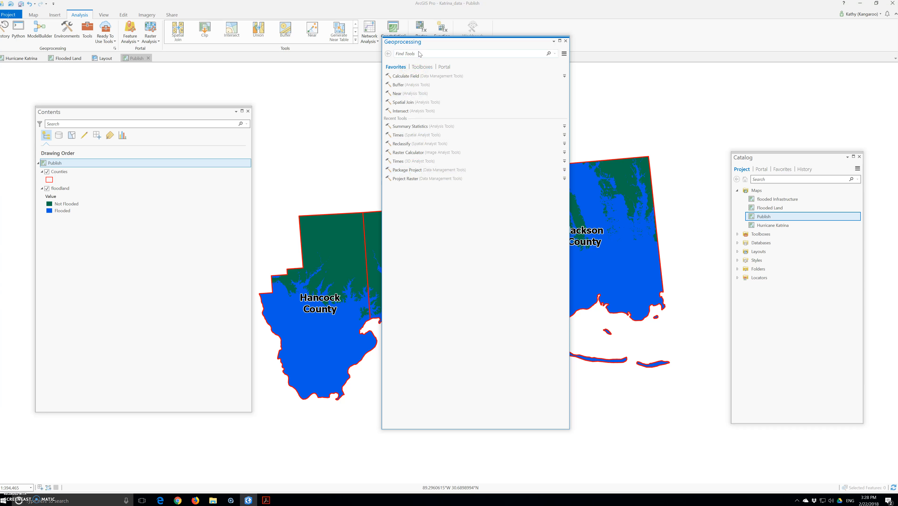
text(taster to po)
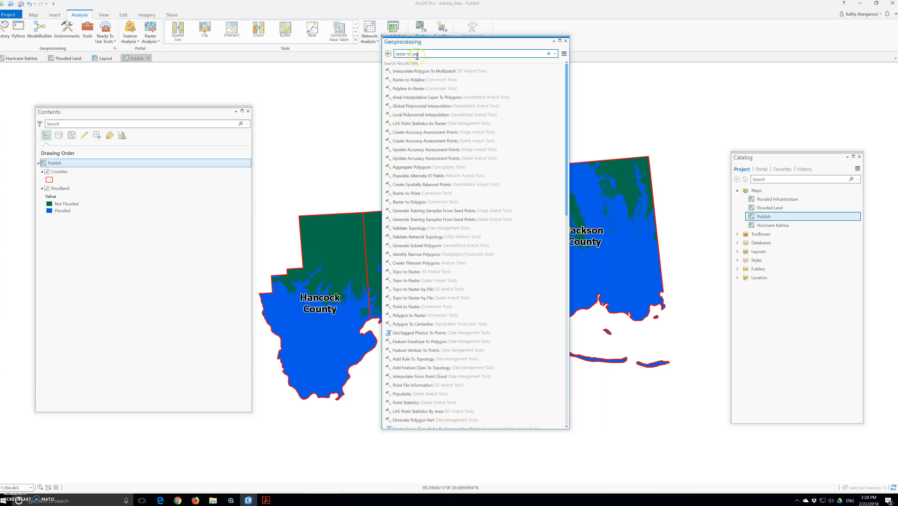
click(414, 202)
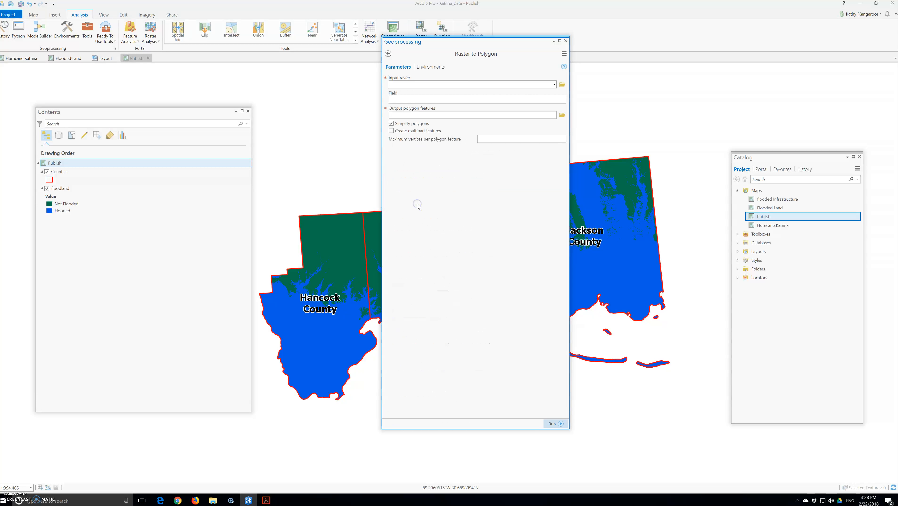
click(554, 84)
click(518, 90)
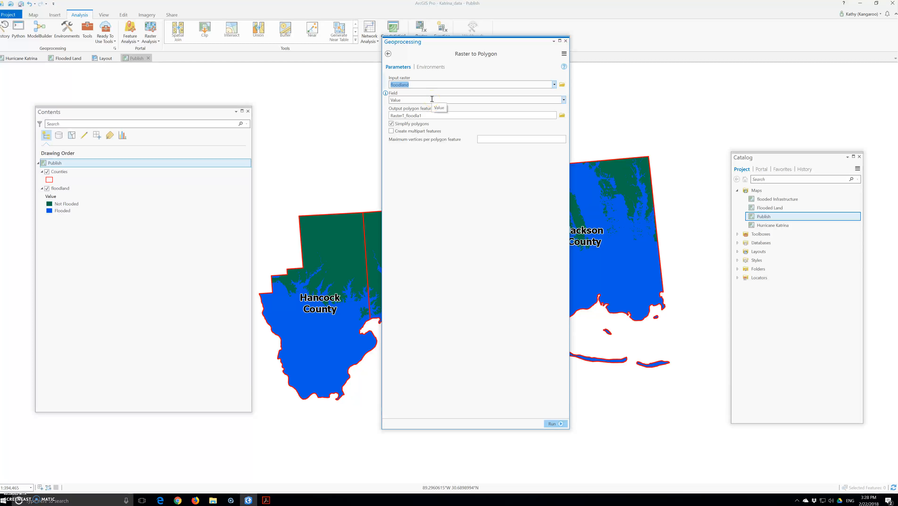
Name the output polygon features flooded and run the Raster to Polygon conversion
click(470, 116)
key(BackSpace)
key(BackSpace)
key(BackSpace)
key(BackSpace)
key(BackSpace)
key(BackSpace)
key(BackSpace)
key(BackSpace)
key(BackSpace)
key(BackSpace)
key(BackSpace)
key(BackSpace)
key(BackSpace)
key(BackSpace)
key(BackSpace)
key(BackSpace)
text(flooded)
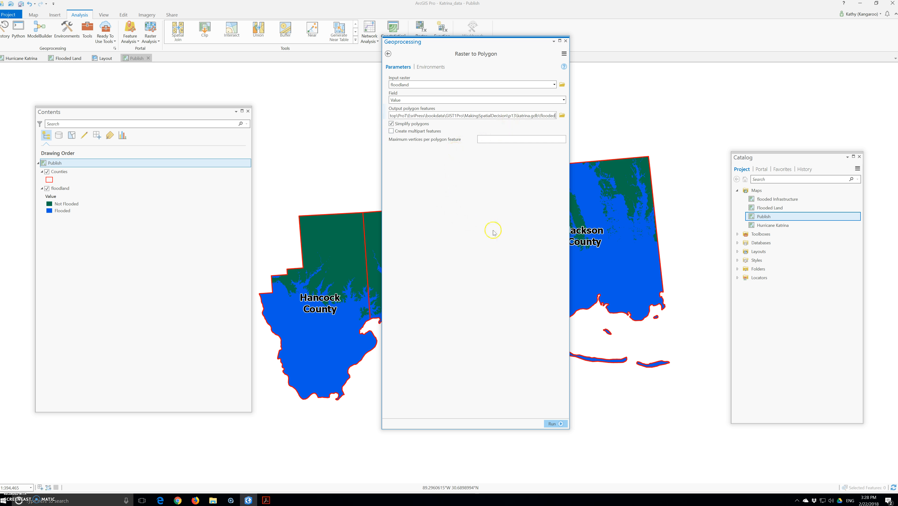
click(554, 423)
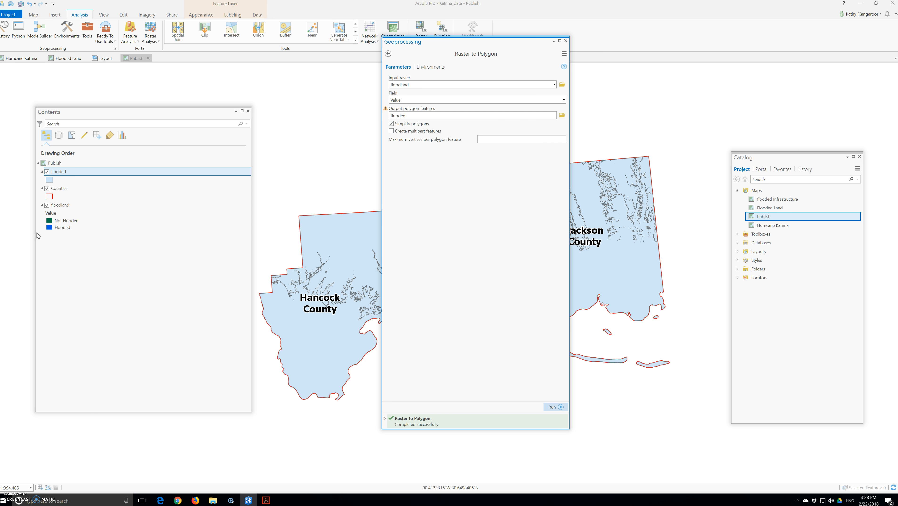
Remove the floodland raster and the Counties layer so the Publish map holds only flooded, and close the geoprocessing tool
right_click(67, 205)
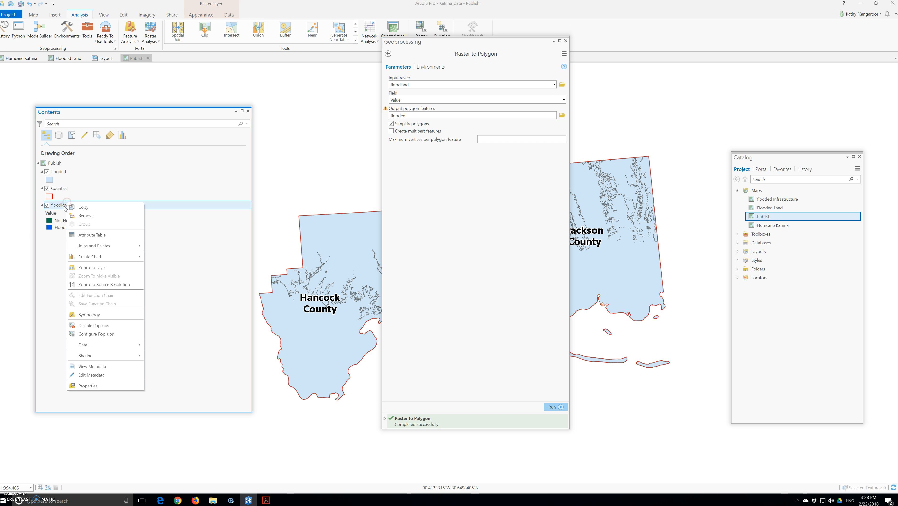
click(83, 215)
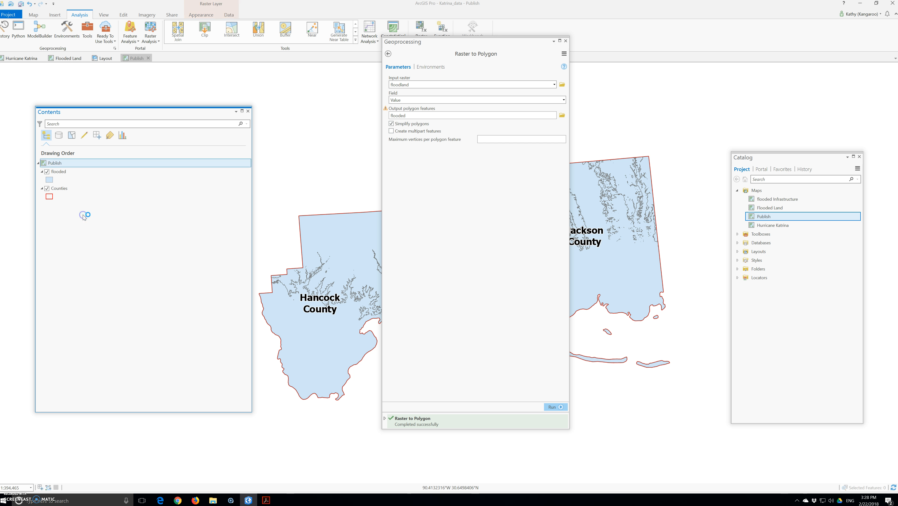
click(59, 190)
mouse_move(60, 190)
mouse_down()
mouse_move(61, 163)
mouse_move(62, 172)
mouse_up()
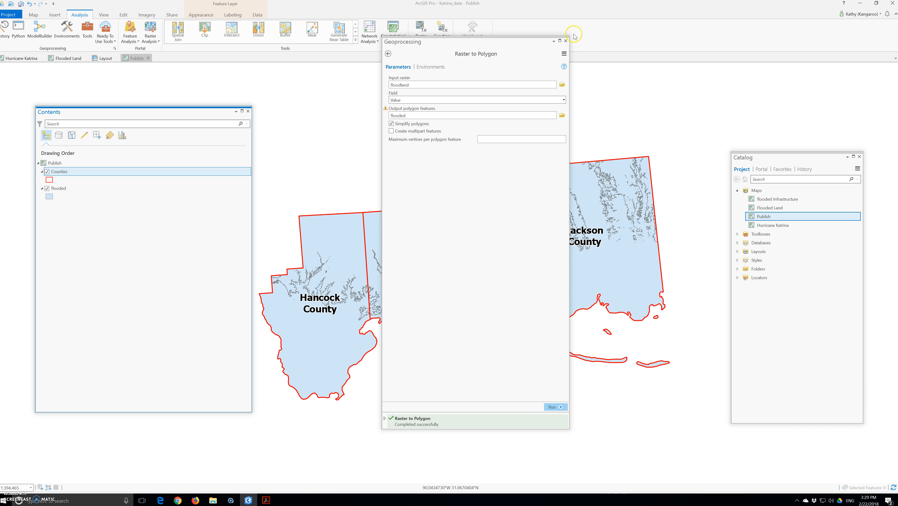
right_click(58, 172)
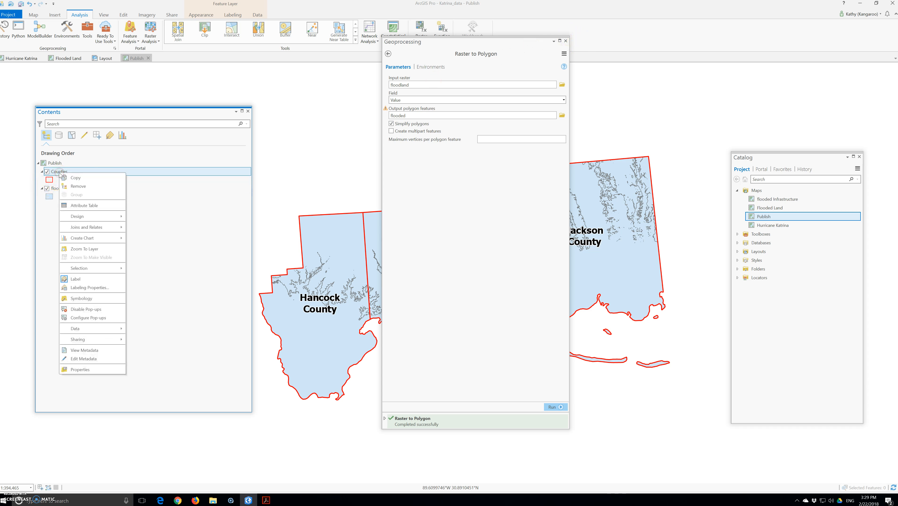
click(85, 186)
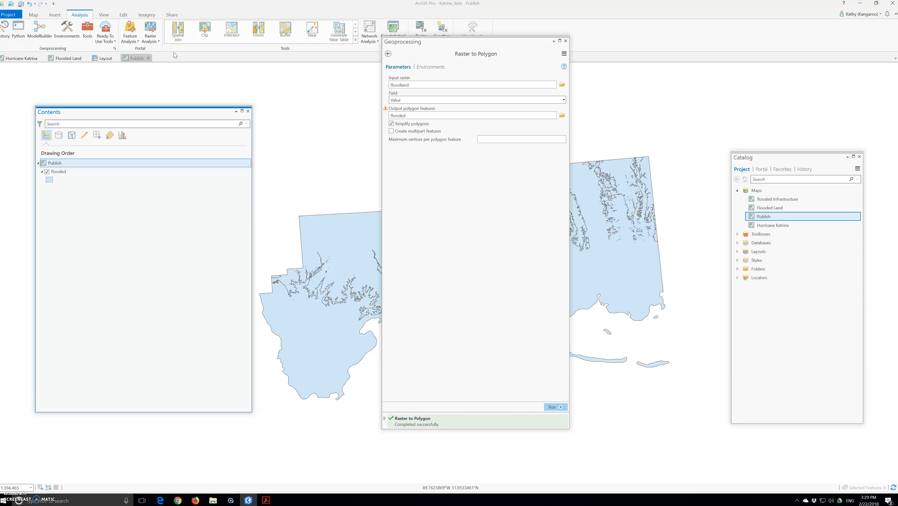
click(566, 40)
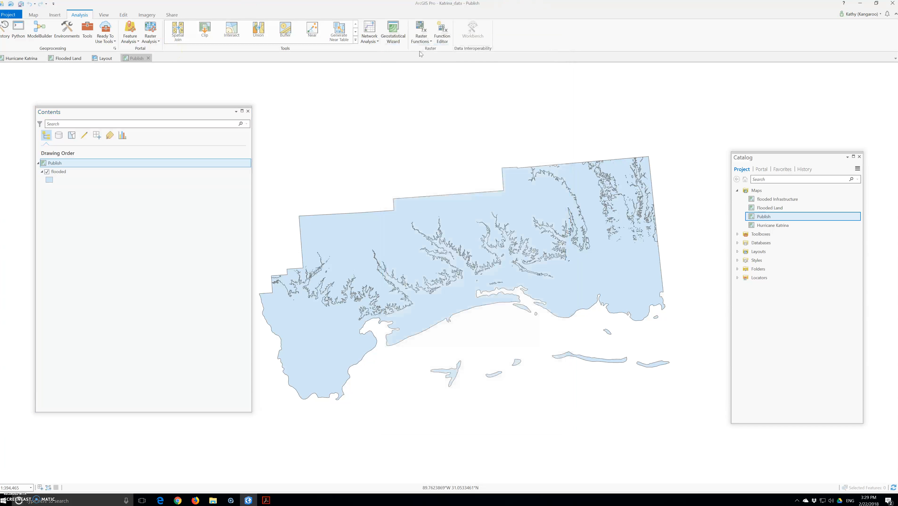
Start sharing the Publish map as a new web layer and name it Flooded
click(172, 15)
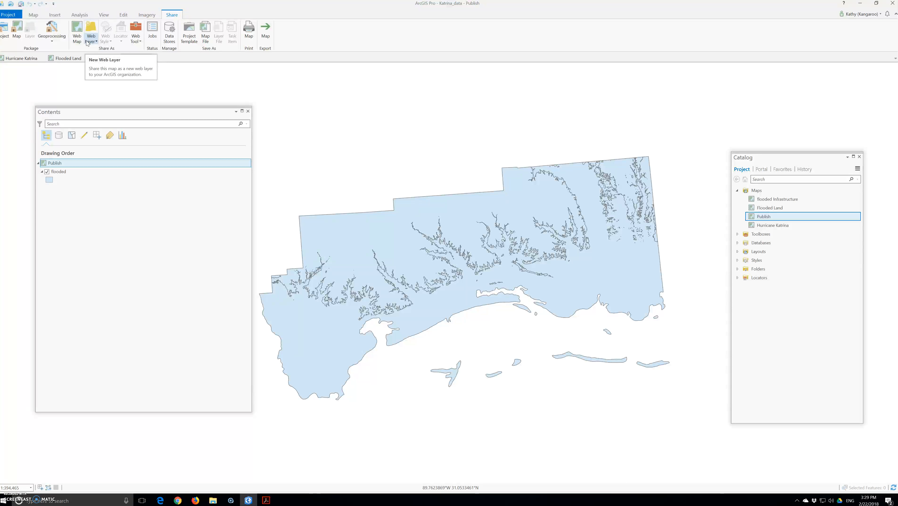
click(93, 34)
click(93, 31)
click(93, 32)
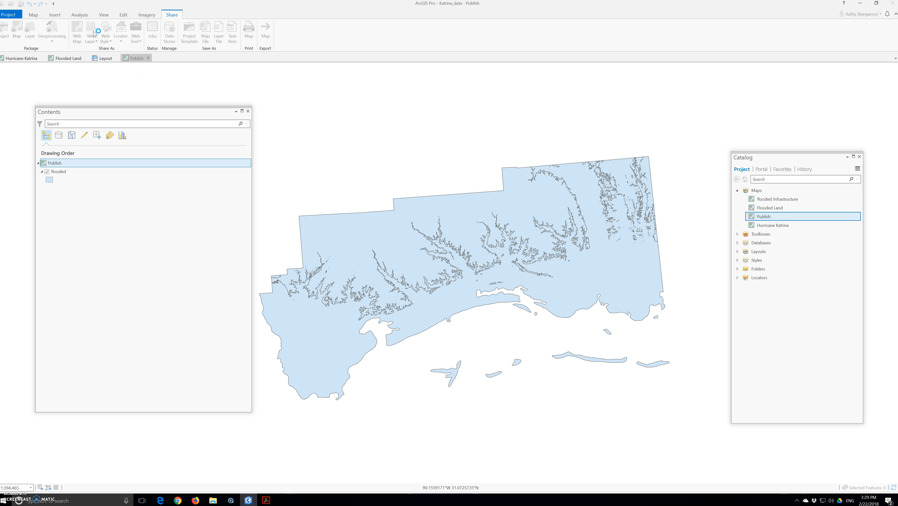
click(264, 135)
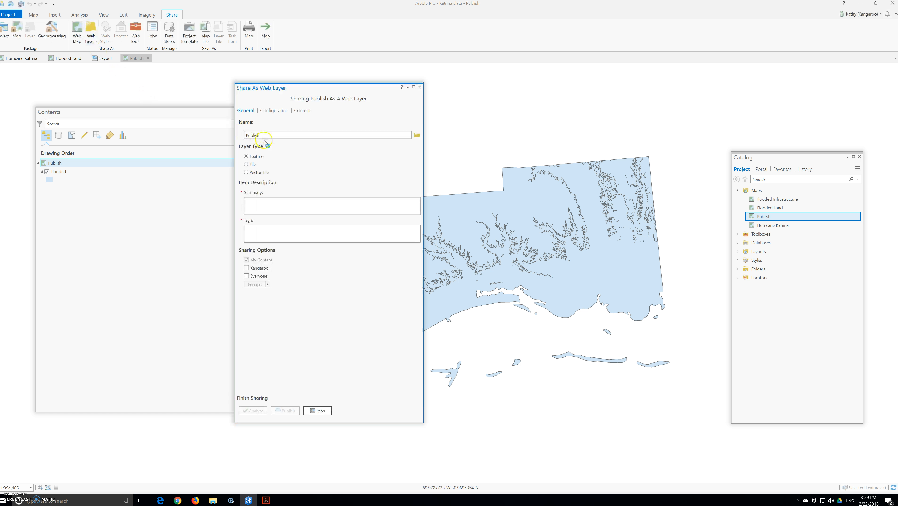
drag(267, 135, 227, 134)
text(Flooded)
Enter the summary "Flooded land from Hurricane Katrina" and the tags hurricane and katrina, and share the web layer with everyone
click(269, 209)
click(286, 231)
text(hurri)
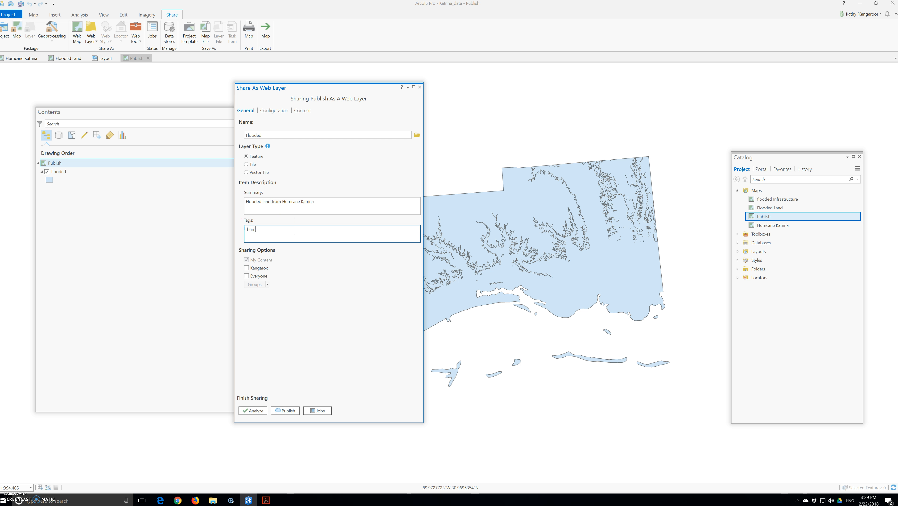
text(cane)
key(Return)
click(247, 276)
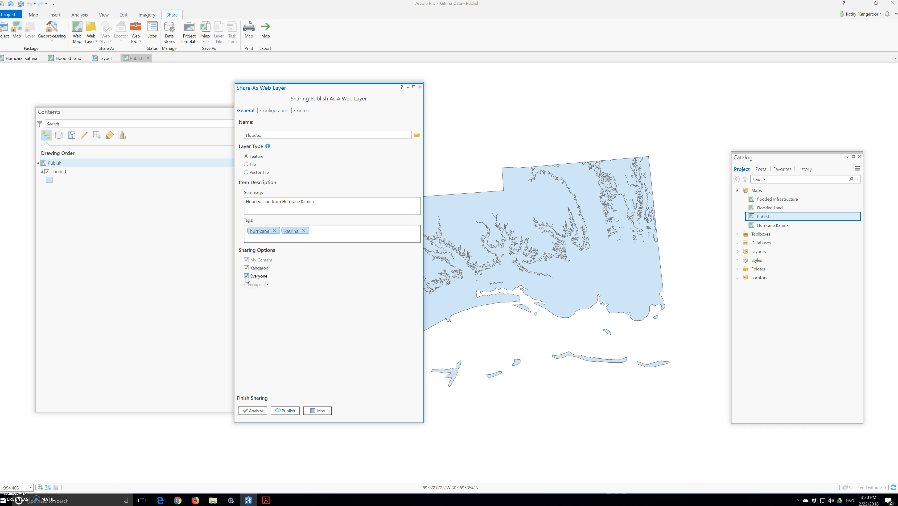
Analyze the Flooded web layer for potential problems and publish it
click(251, 410)
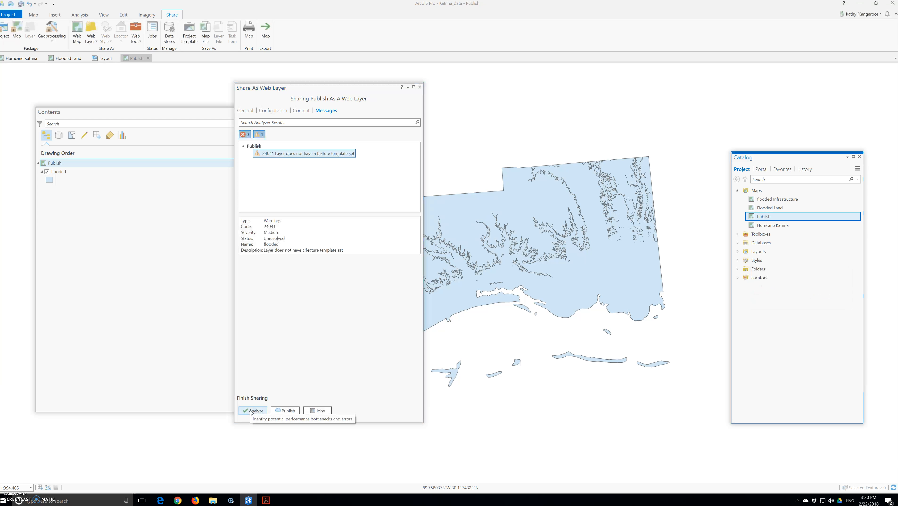
click(251, 411)
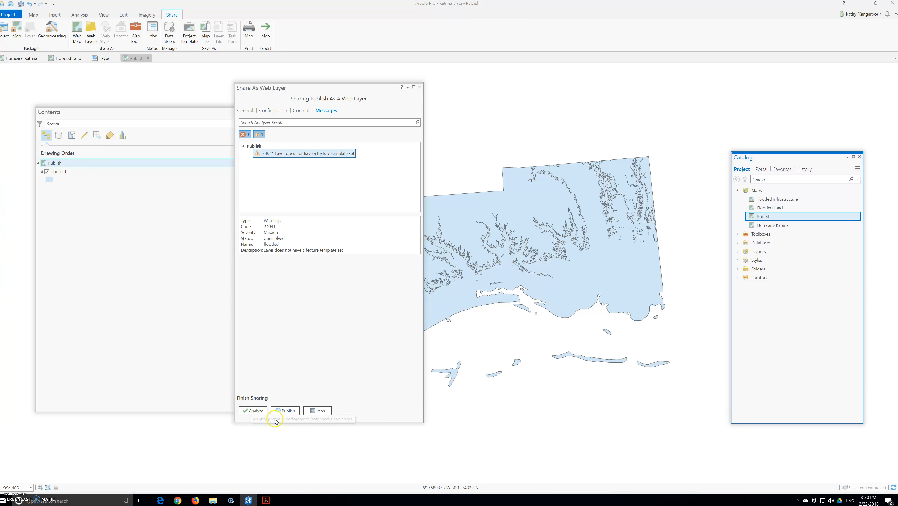
click(288, 410)
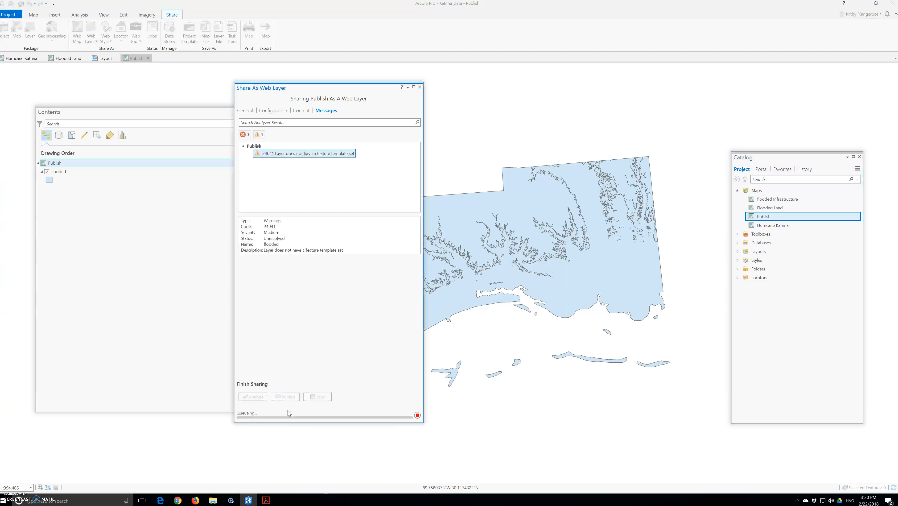
click(328, 222)
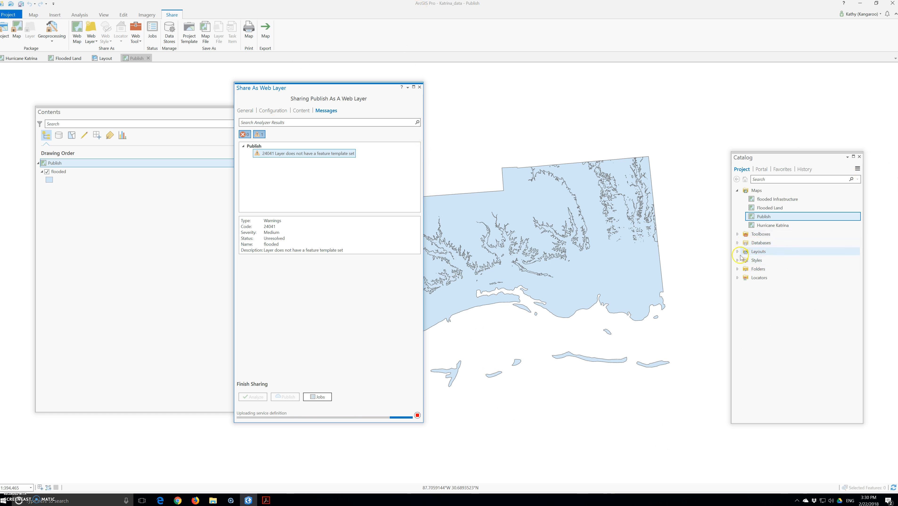
Examine the project's databases and the contents of the p13 folder inside Katrina_data, and close the web layer sharing settings
click(737, 242)
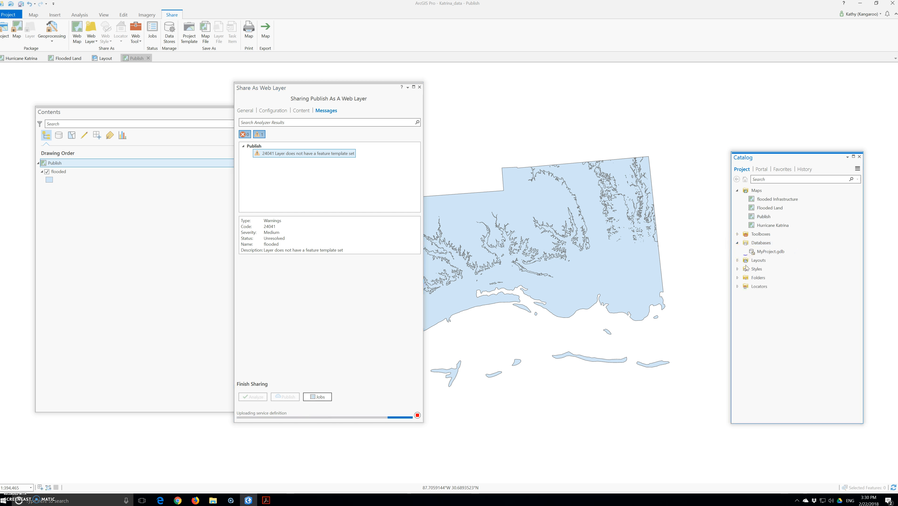
click(737, 278)
click(745, 287)
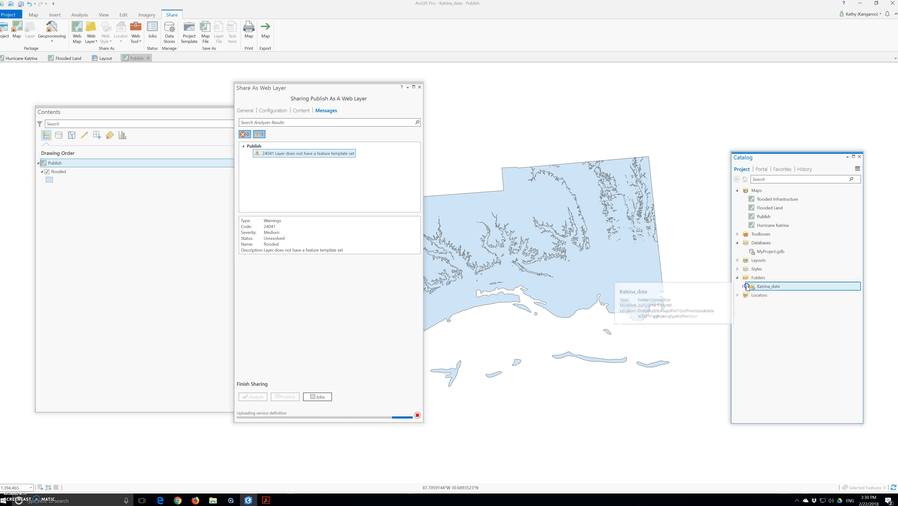
click(746, 288)
click(745, 287)
click(752, 322)
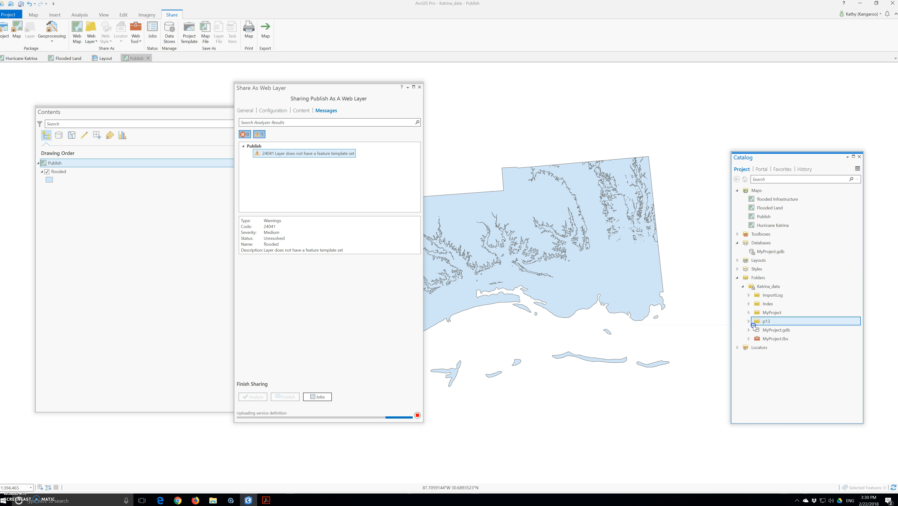
click(749, 321)
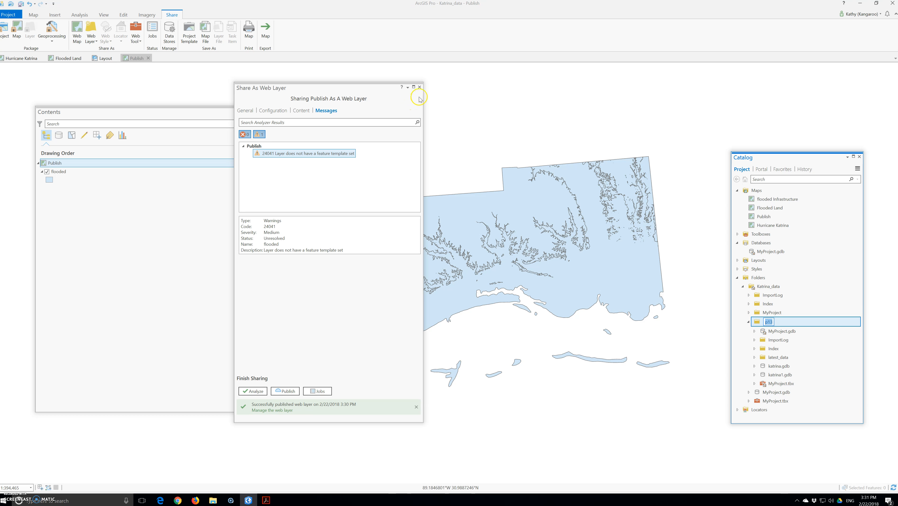
click(419, 88)
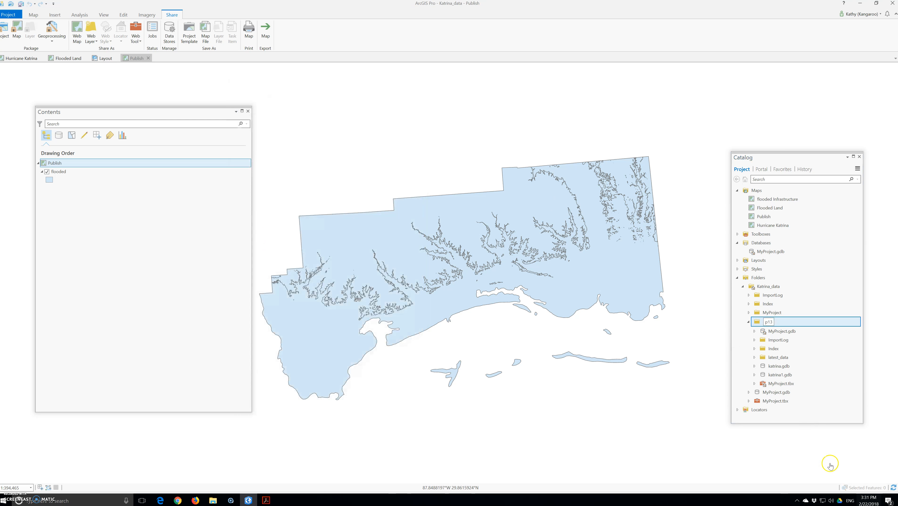
Start creating a feature class in katrina.gdb inside the p13 folder and name it Damage
click(754, 366)
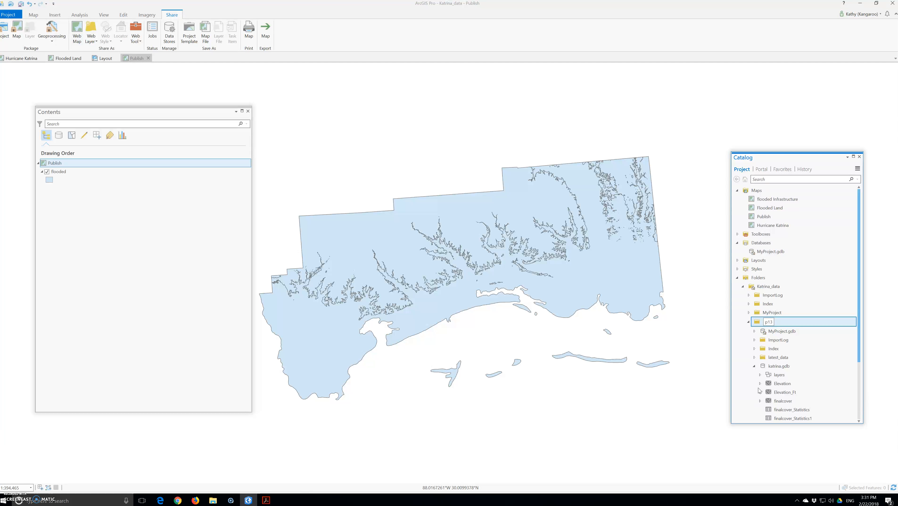
scroll(759, 390, down, 2)
right_click(773, 332)
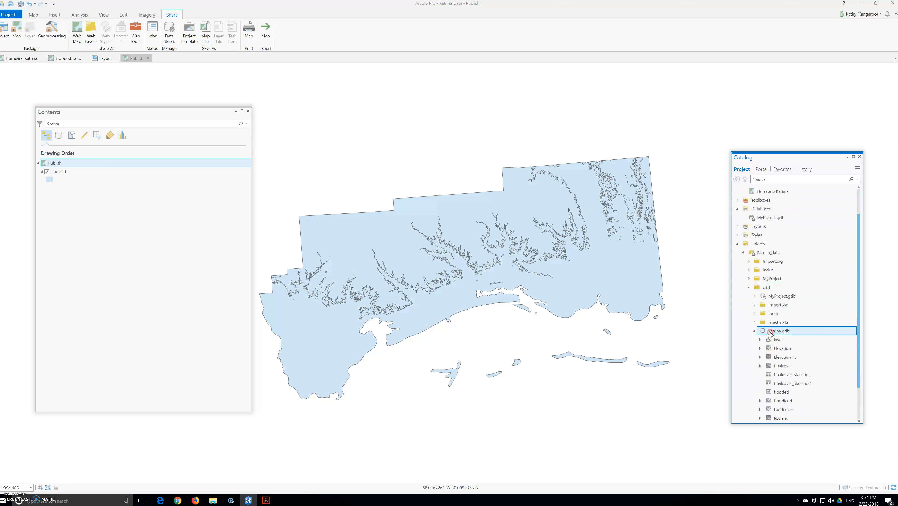
mouse_move(790, 339)
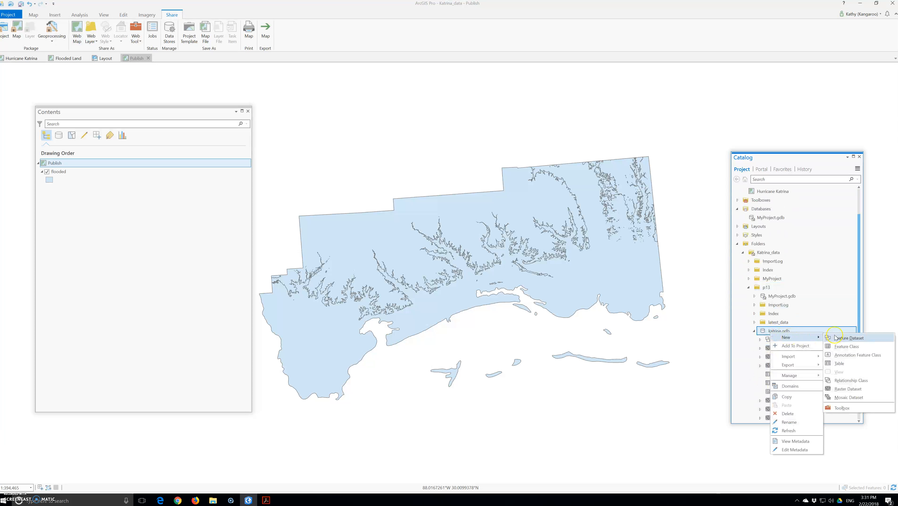
click(841, 348)
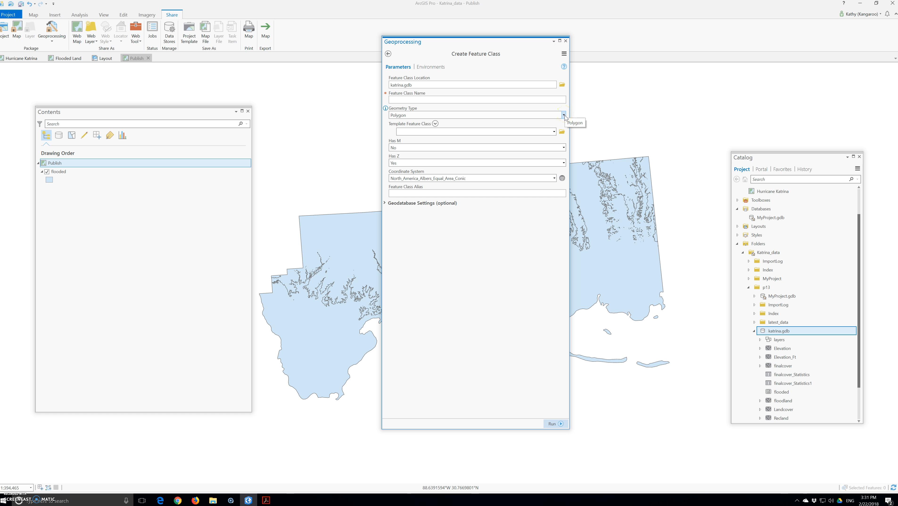
click(558, 100)
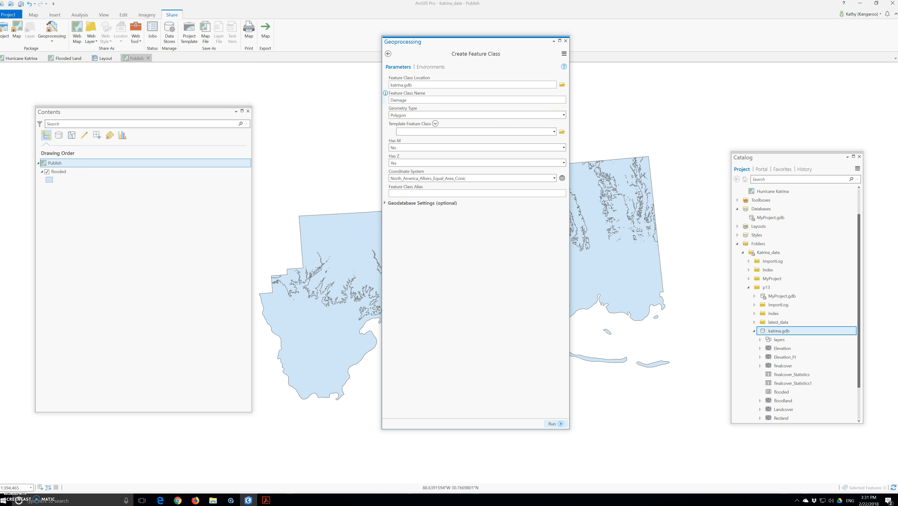
Set the Damage feature class's geometry type to Point with no M or Z values, and create it
click(563, 115)
click(401, 124)
click(564, 164)
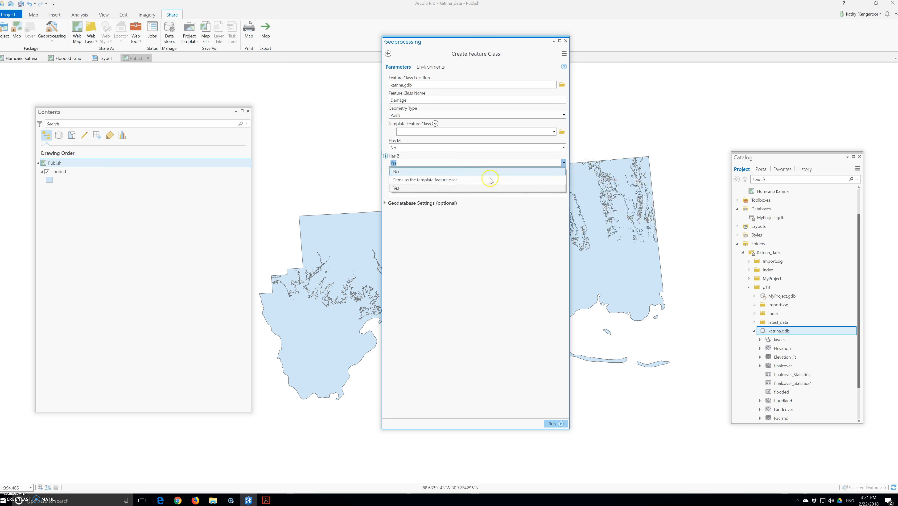
click(423, 179)
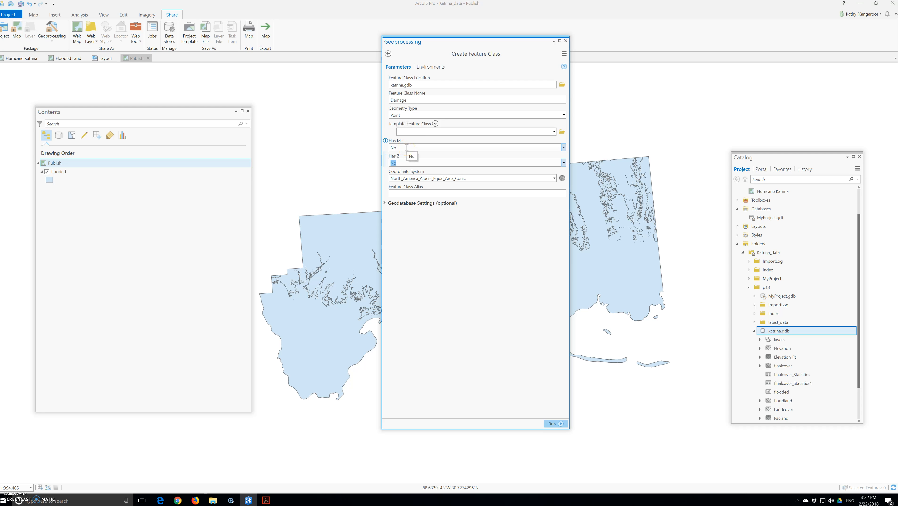
click(563, 147)
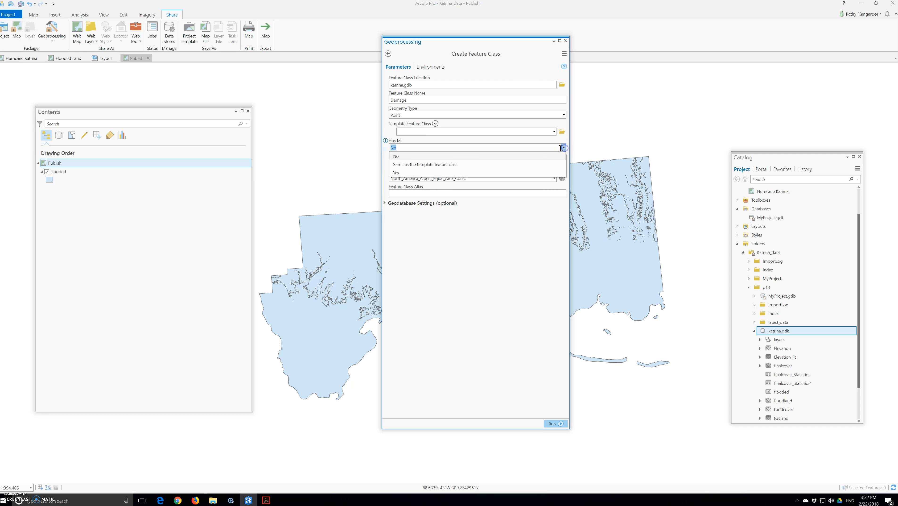
click(474, 156)
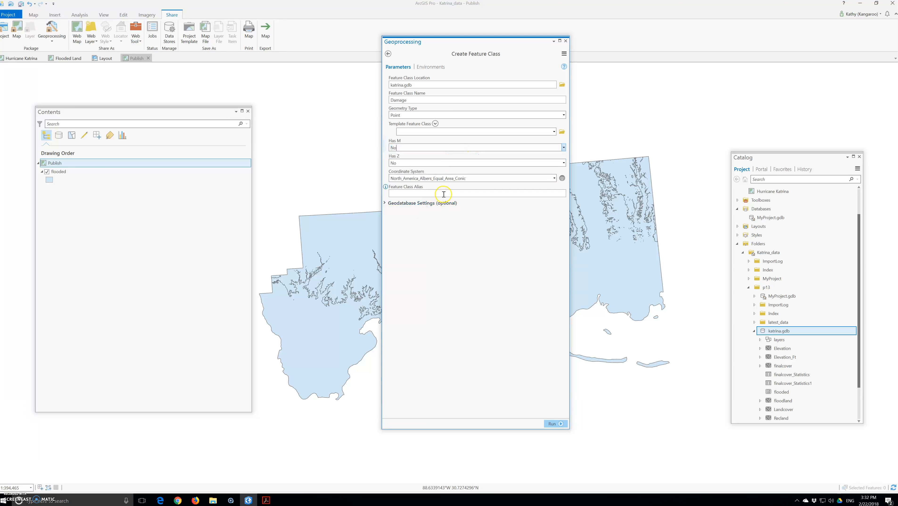
click(553, 424)
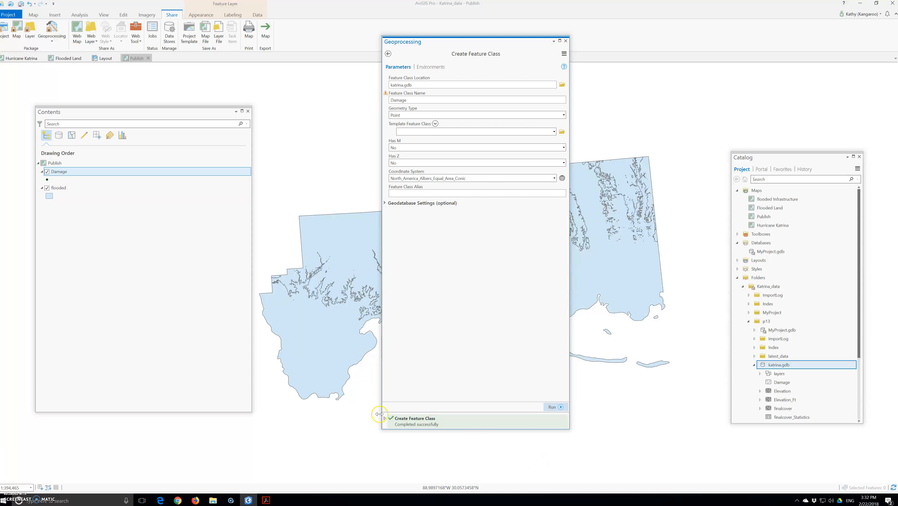
Set the editing options to save edits automatically at a time interval of 5 minutes
click(8, 15)
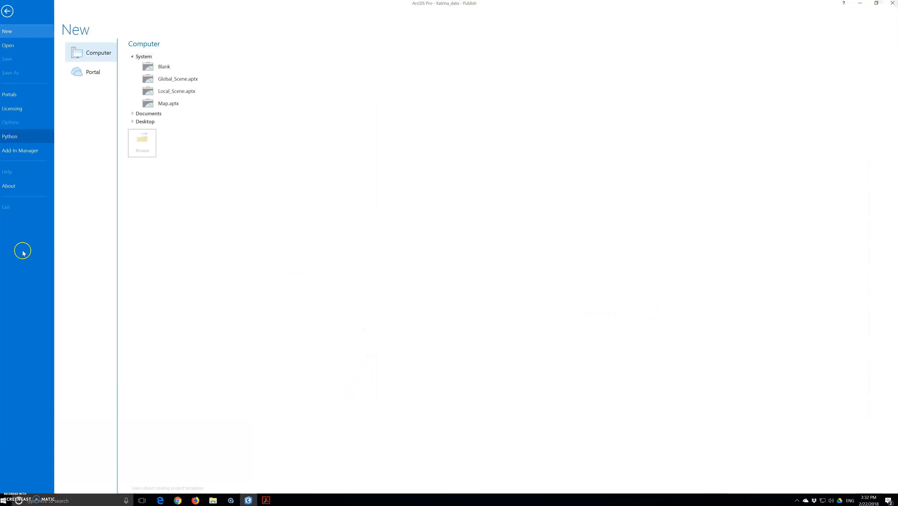
click(14, 126)
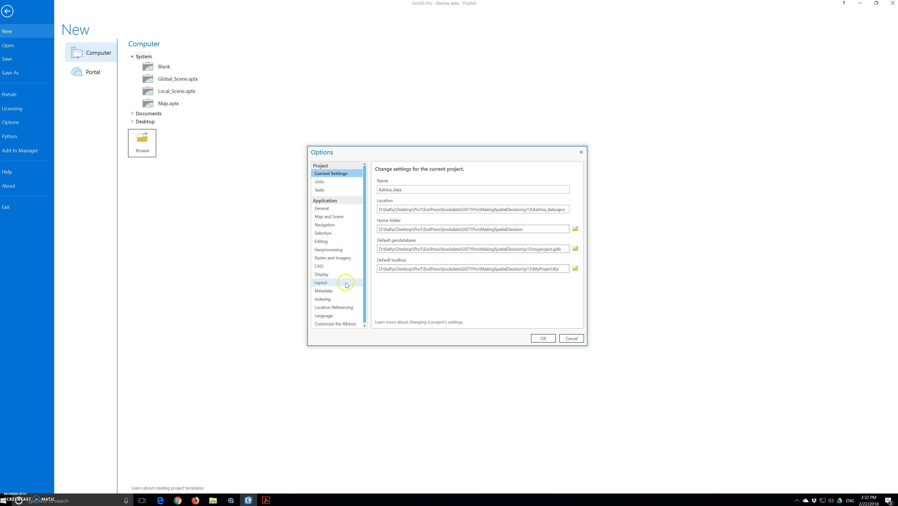
scroll(343, 300, down, 1)
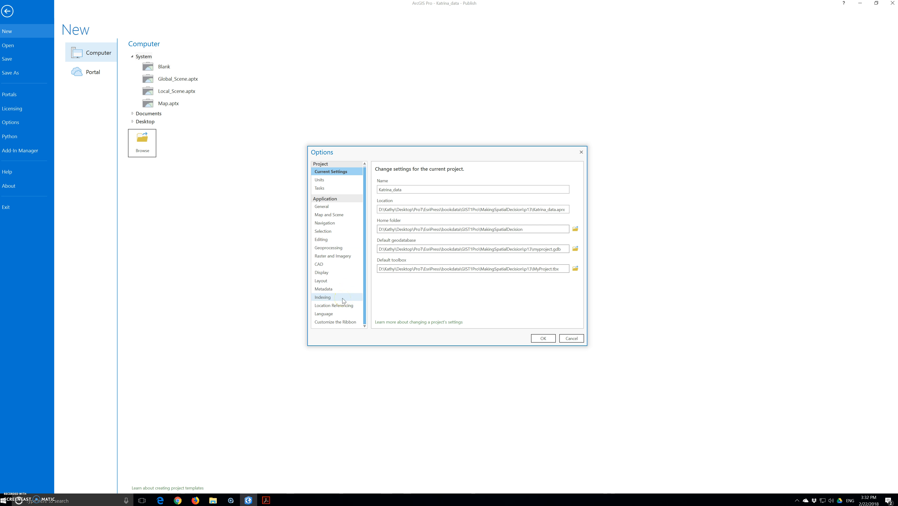
click(321, 239)
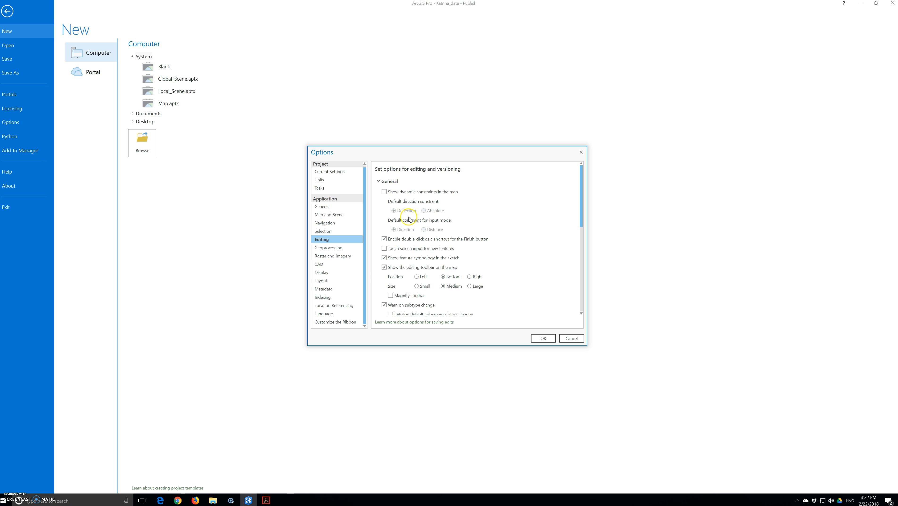
scroll(425, 254, down, 2)
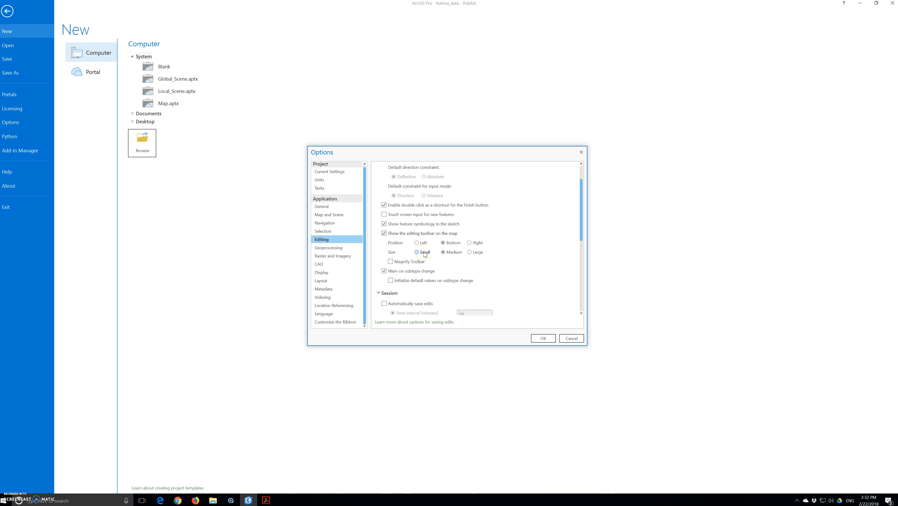
click(384, 304)
scroll(383, 304, down, 1)
drag(466, 297, 452, 297)
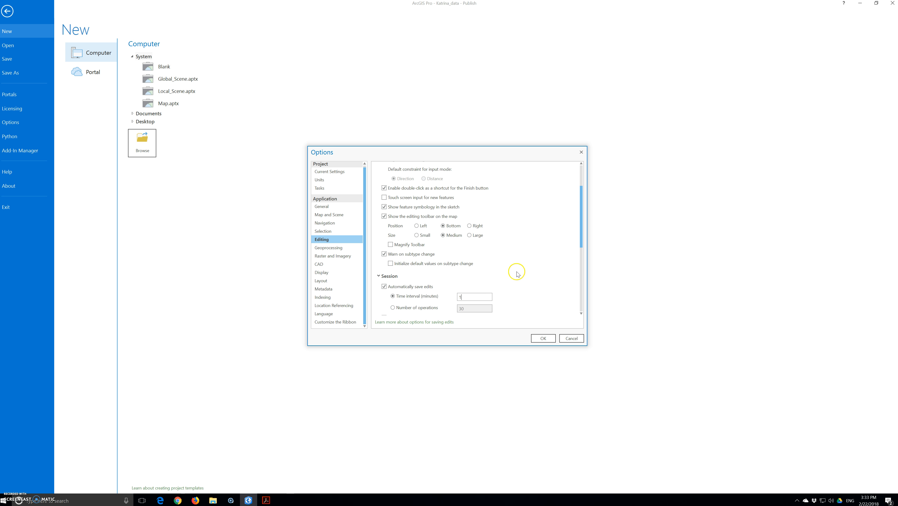
click(543, 339)
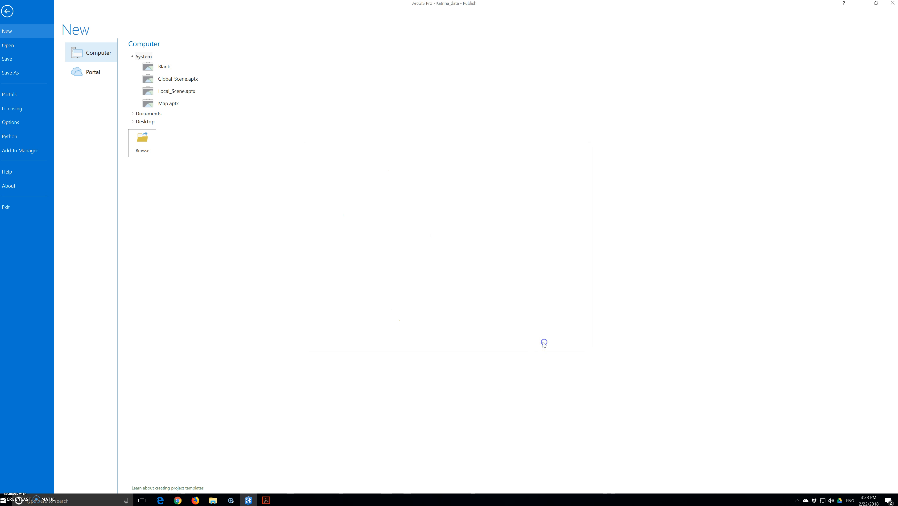
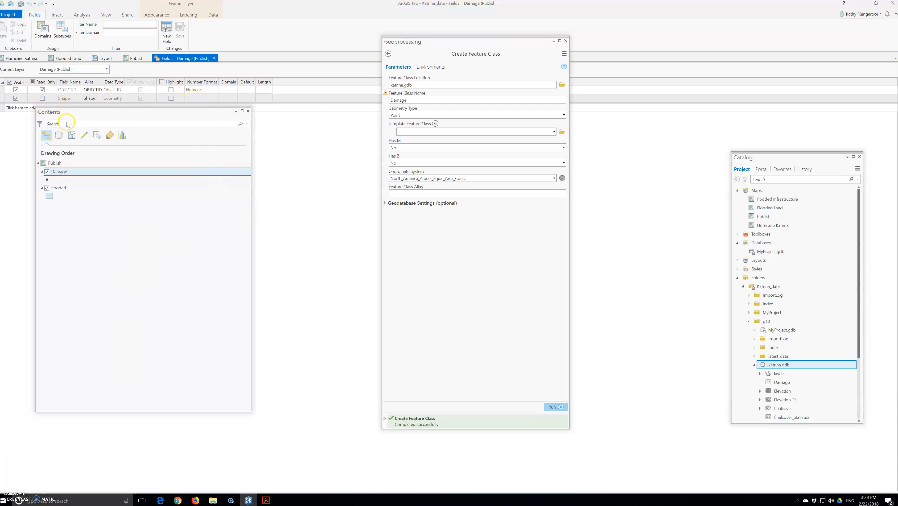
Add a field named Type with the Text data type to the Damage layer and save the field changes
drag(72, 113, 59, 182)
click(38, 109)
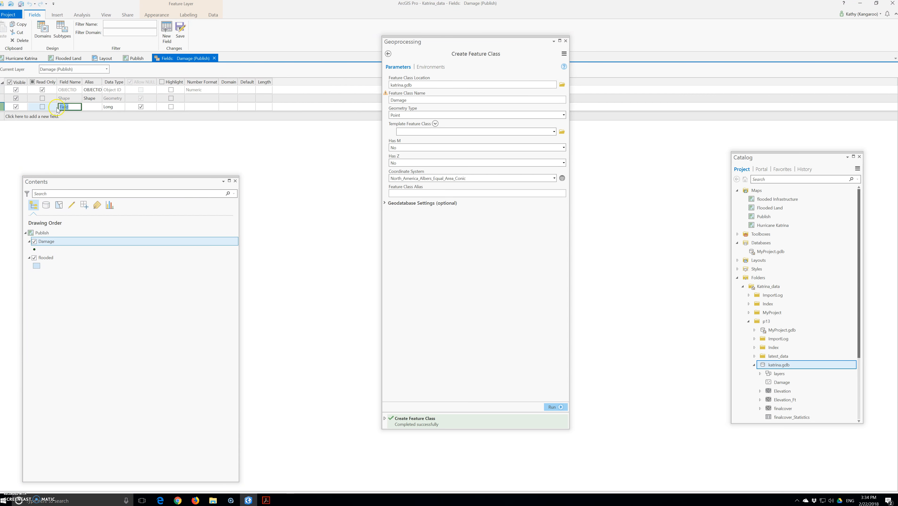
key(Tab)
text(Type)
key(Tab)
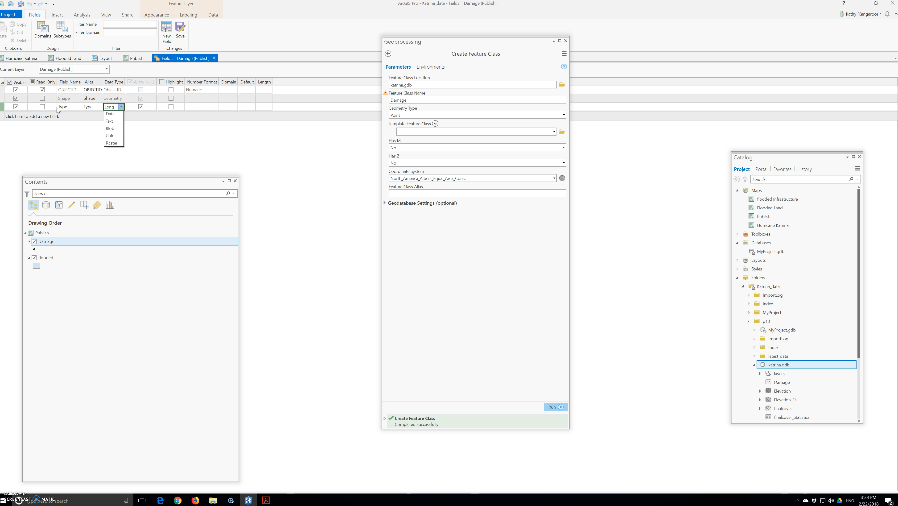
click(108, 152)
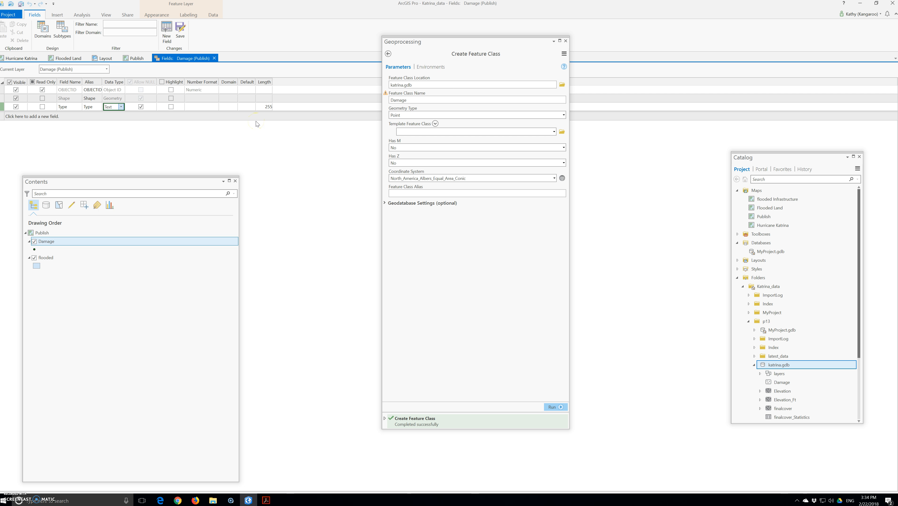
click(181, 30)
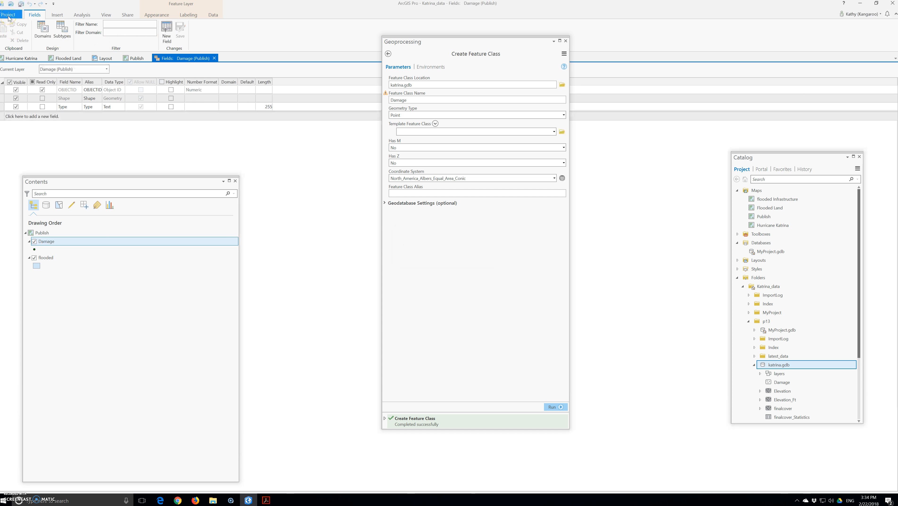
Save the project and close the fields view of the Damage layer
click(9, 17)
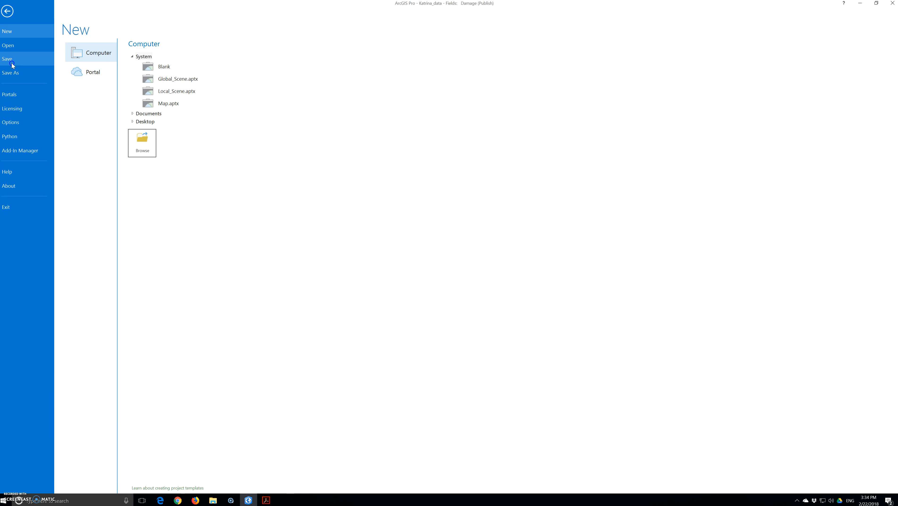
click(7, 60)
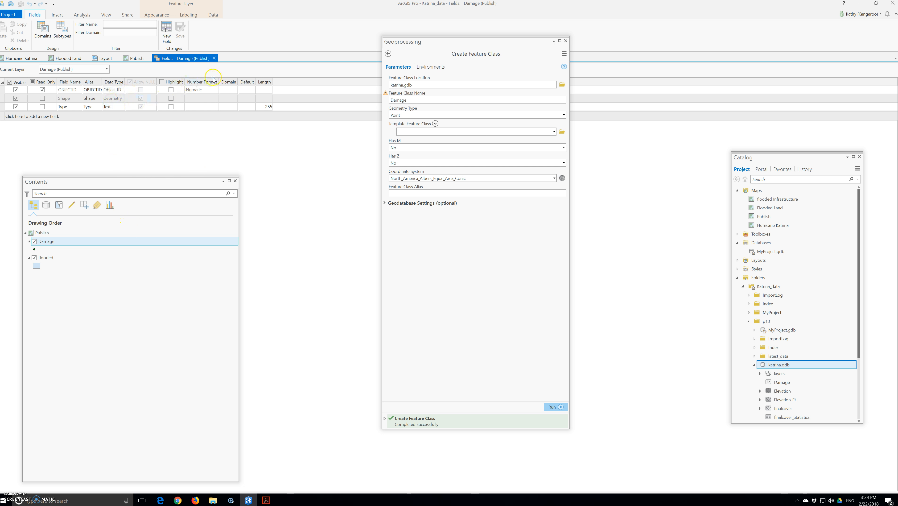
click(214, 58)
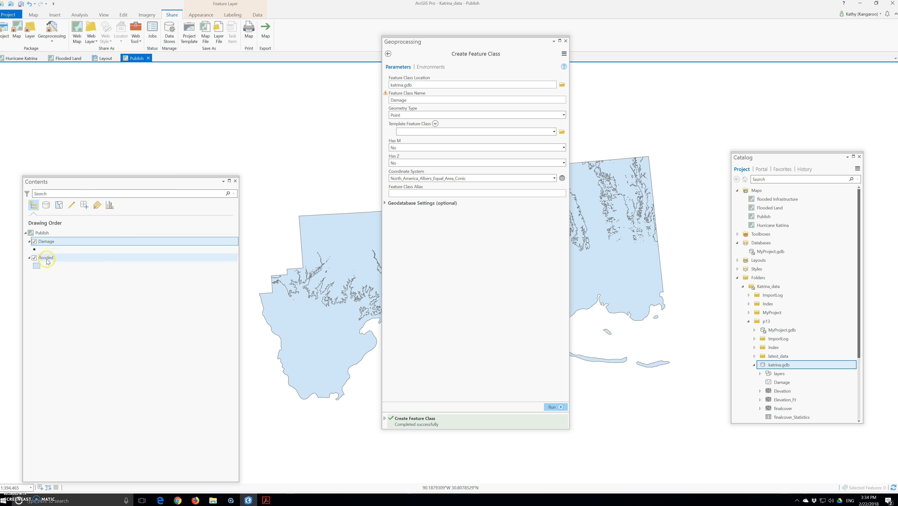
Open the domains for the Damage layer, create a domain named Type with the description "Type of Damage", and save it
right_click(47, 242)
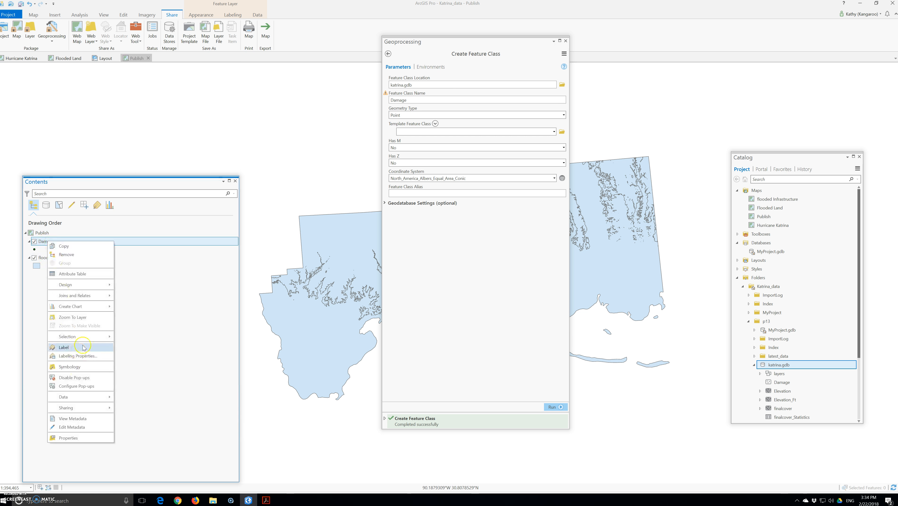
mouse_move(112, 284)
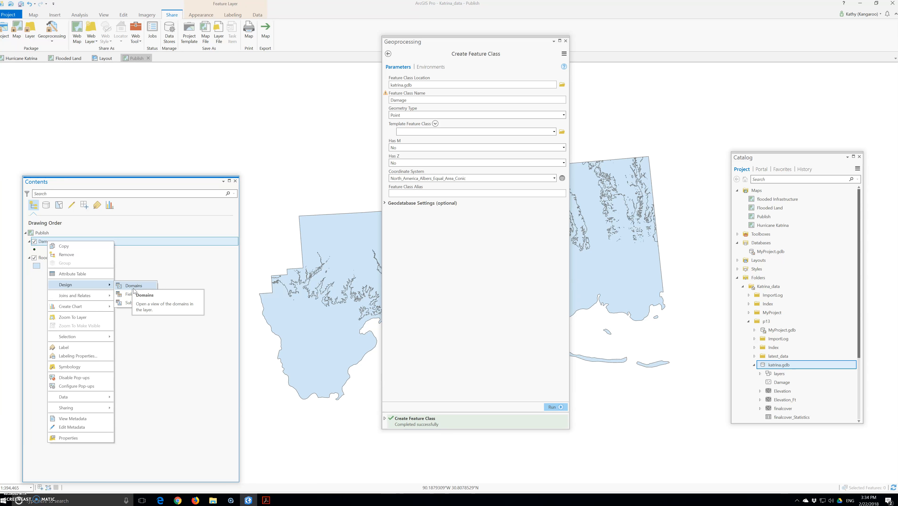
click(134, 286)
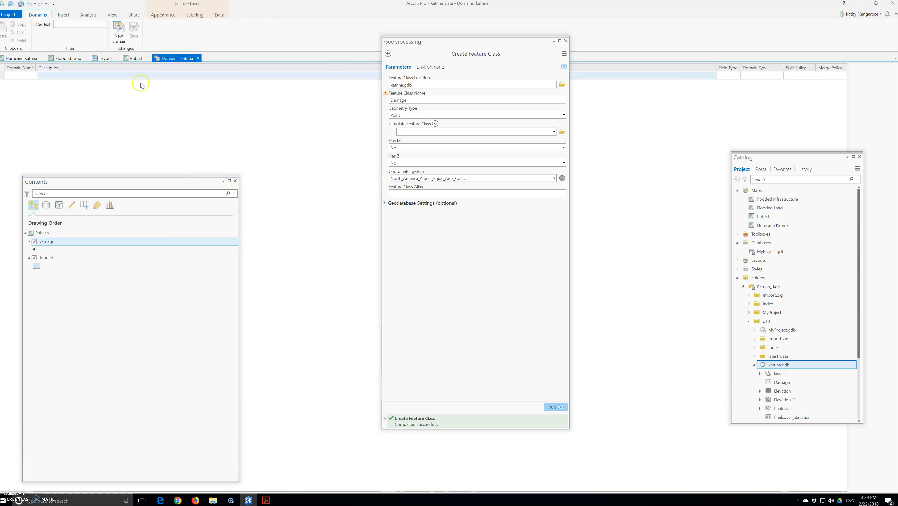
click(53, 84)
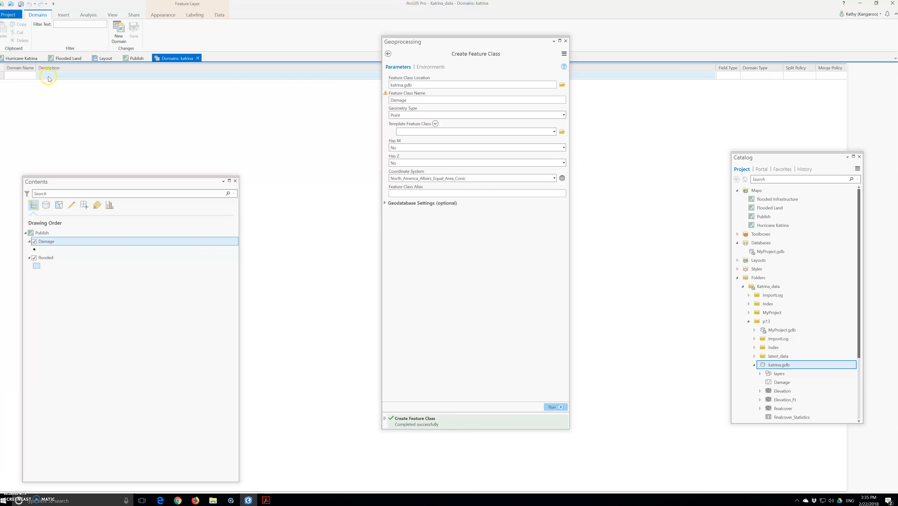
click(25, 75)
text(Type)
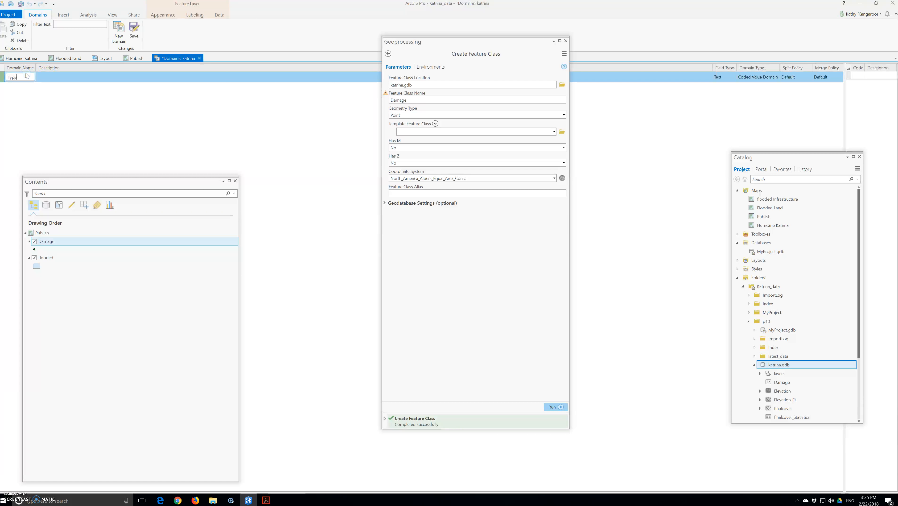
key(Tab)
text(DType)
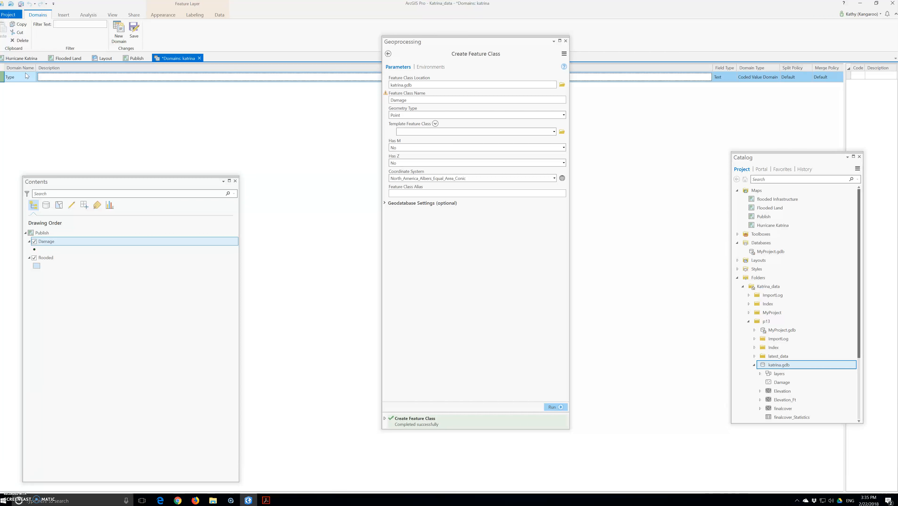
text( of Dama)
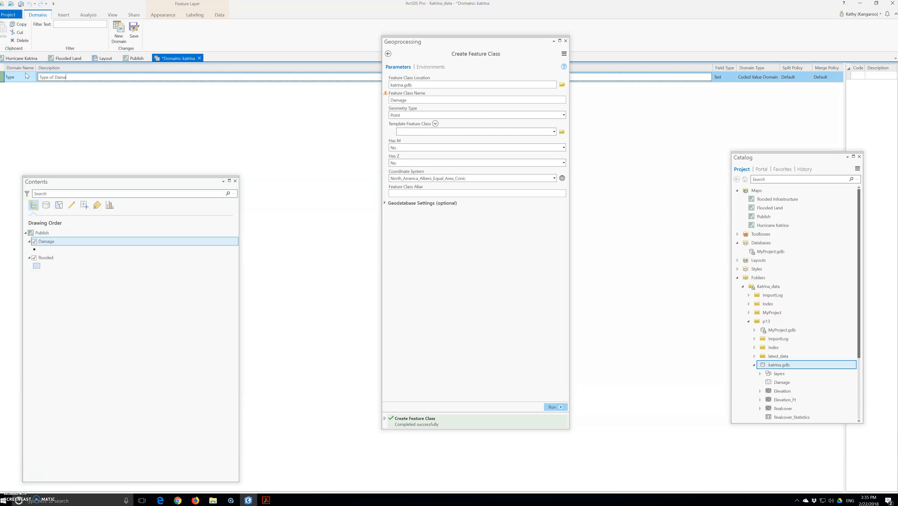
text(ge)
click(135, 30)
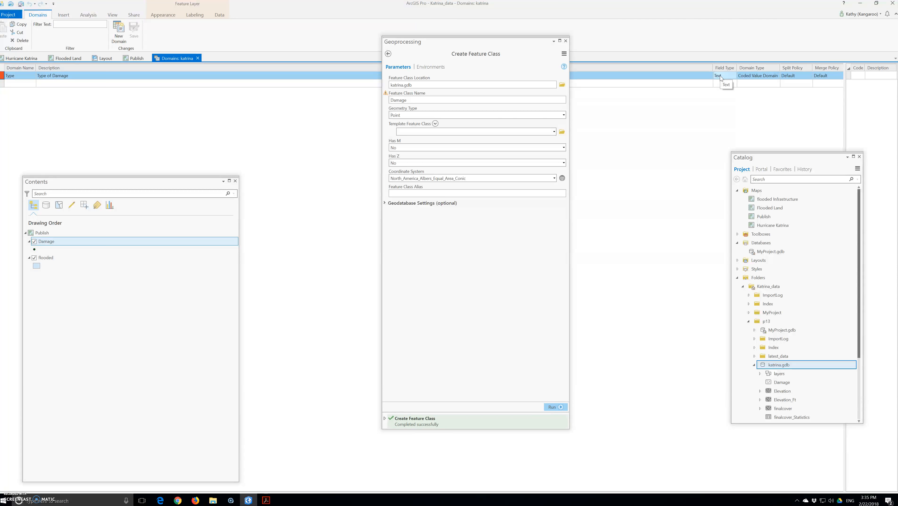
Enter 1 as the first code of the Type domain and widen the coded values table to expose its descriptions
click(762, 78)
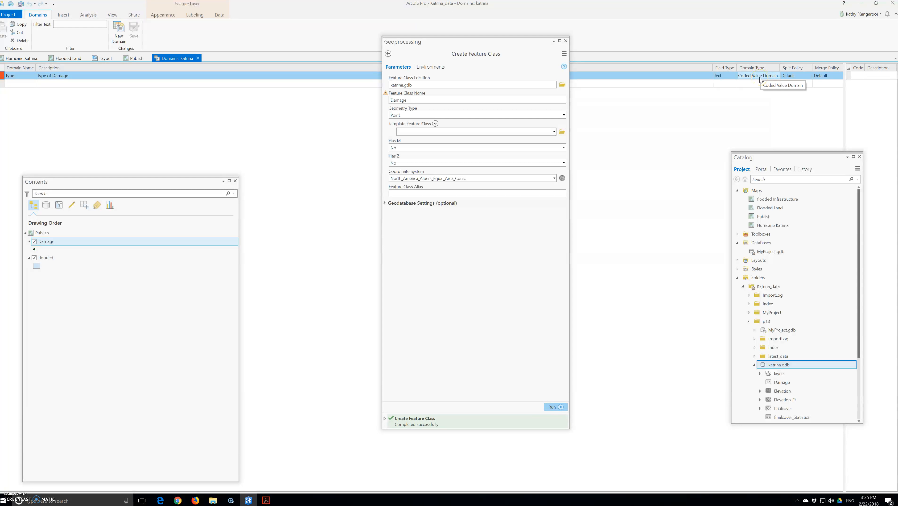
click(759, 78)
click(857, 78)
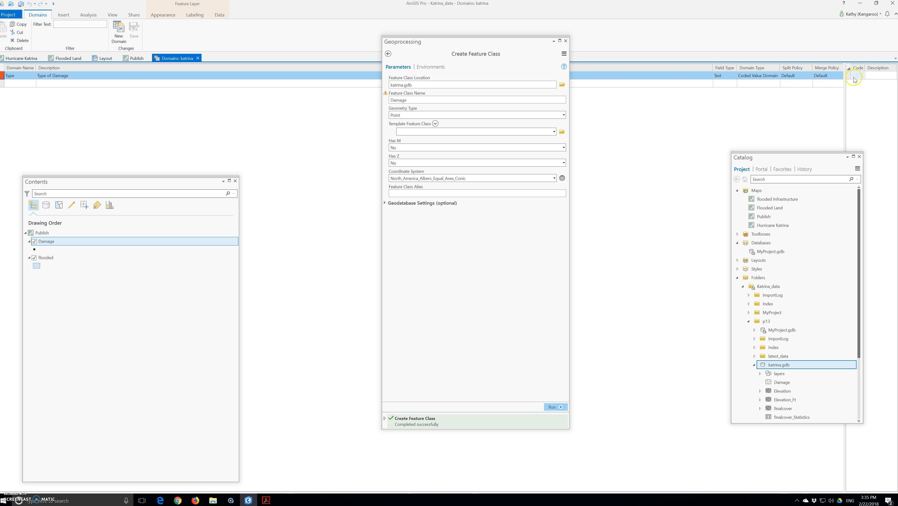
click(788, 172)
drag(773, 157, 678, 166)
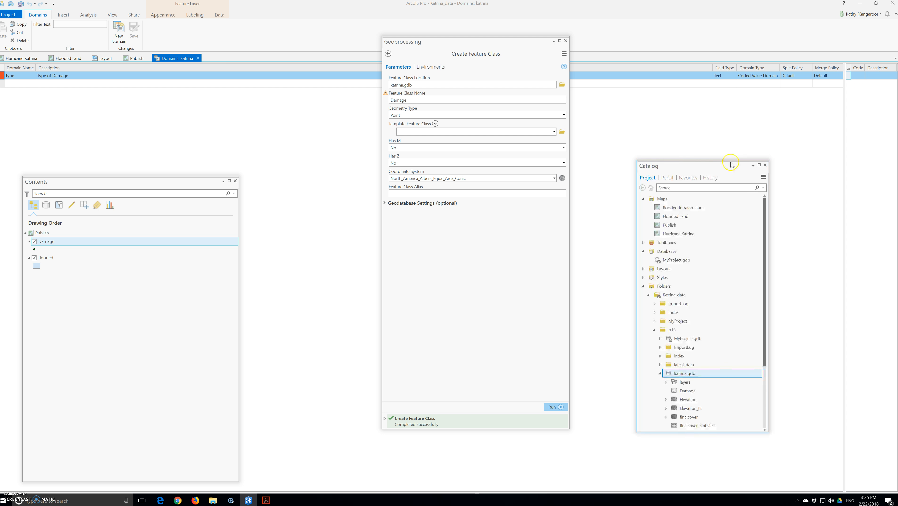
click(861, 78)
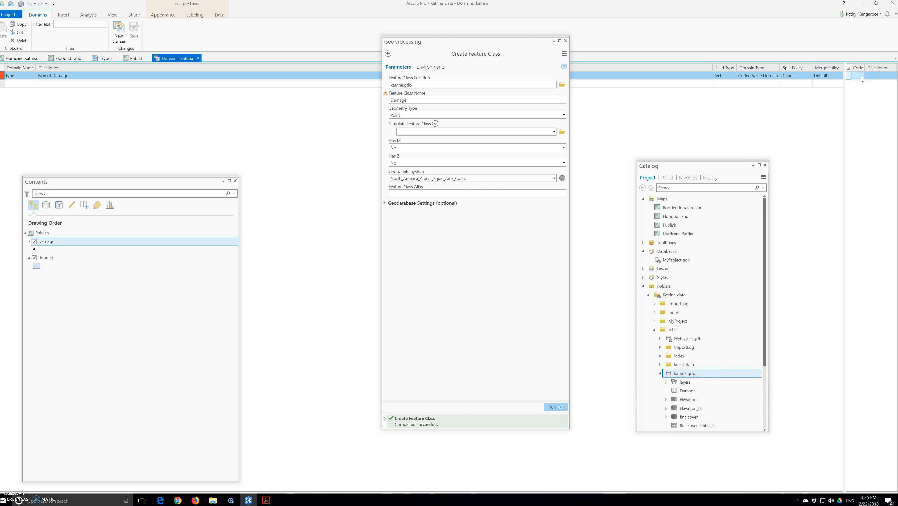
text(1)
click(875, 83)
drag(845, 88, 669, 88)
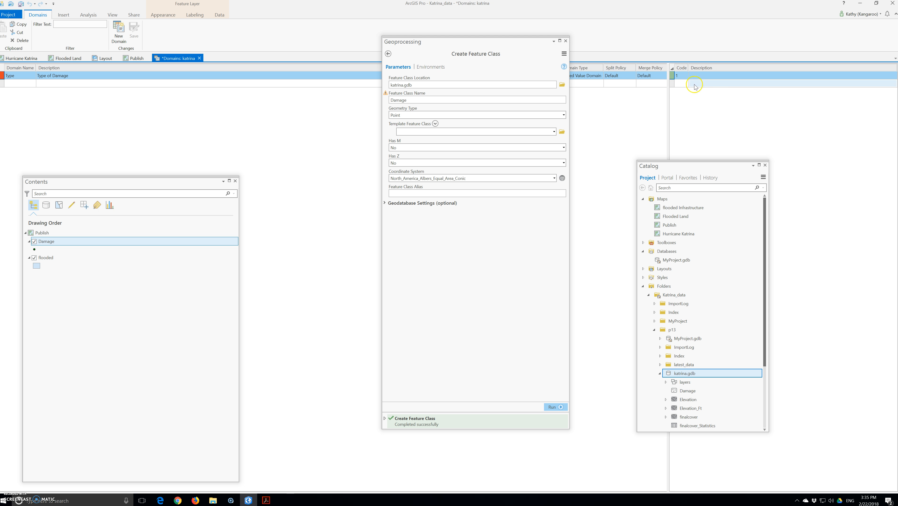
Close the floating Catalog pane and describe code 1 of the Type domain as "Electrical Wires"
drag(687, 168, 373, 255)
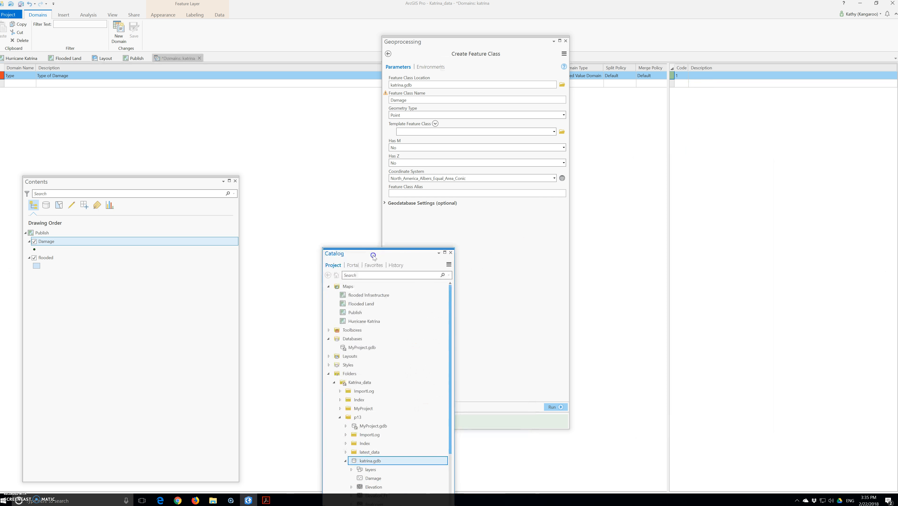
click(450, 252)
click(697, 78)
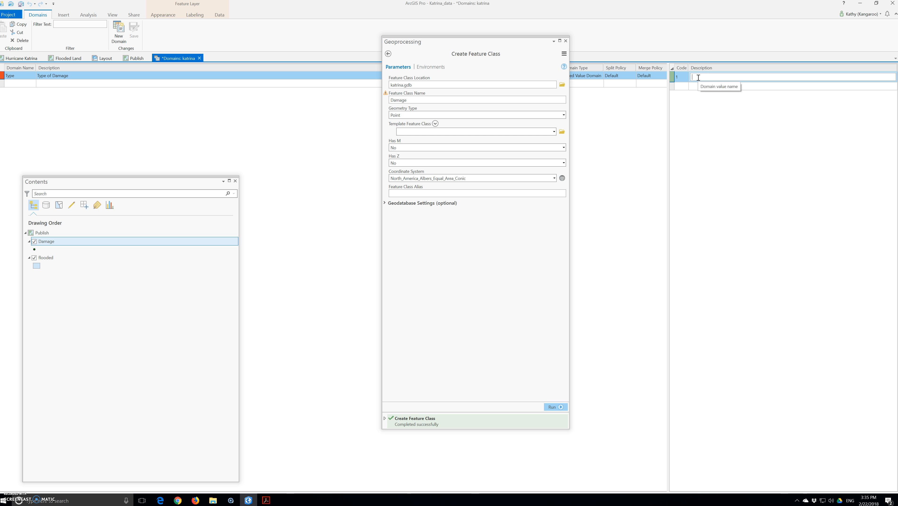
text(Electrical Wires)
Add code 2 to the Type domain with the description "Trees Down"
click(680, 85)
click(680, 85)
text(2)
click(706, 85)
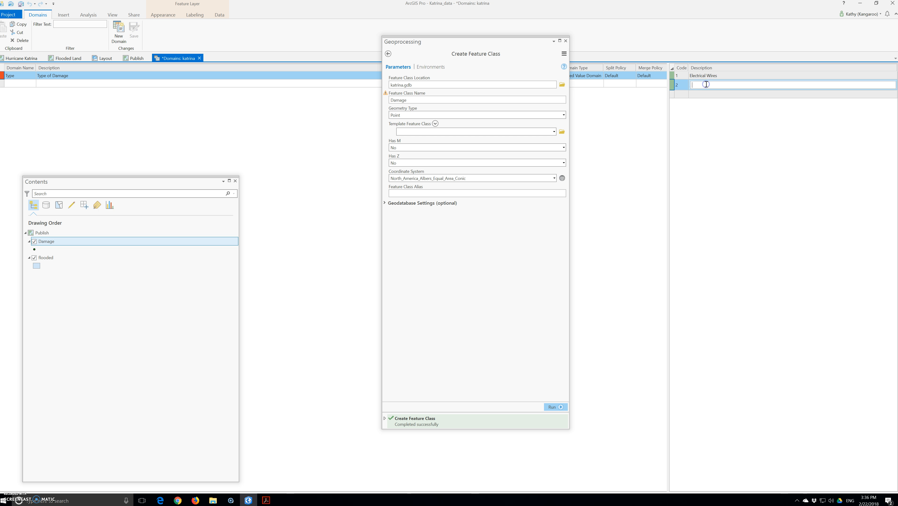
text(Trees Down)
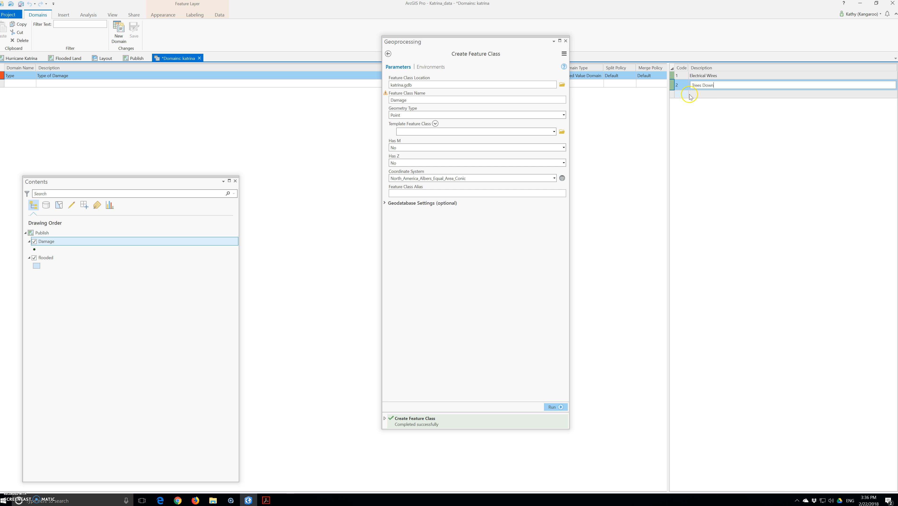
Add code 3 to the Type domain with the description "Power Outrage"
click(681, 93)
click(681, 93)
text(3)
click(711, 94)
text(Power Outrage)
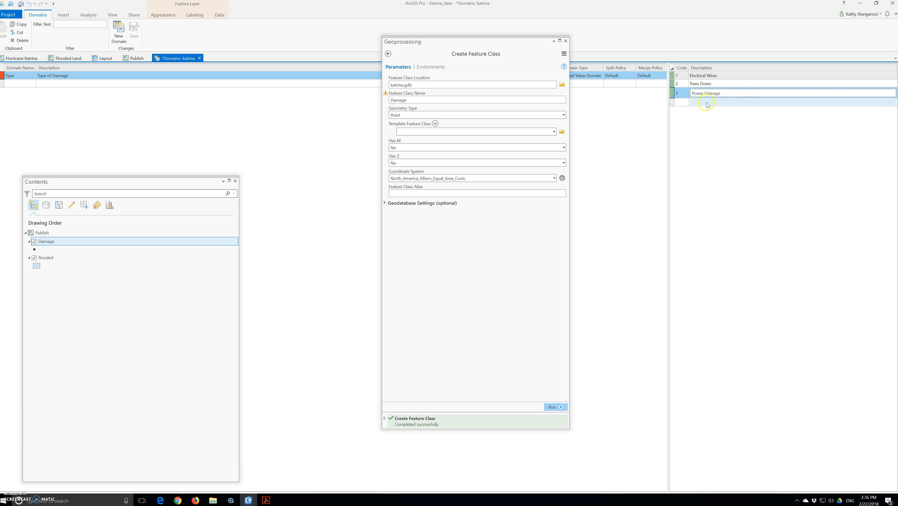
Add code 4 to the Type domain with the description "Phone Outage"
click(680, 102)
click(681, 99)
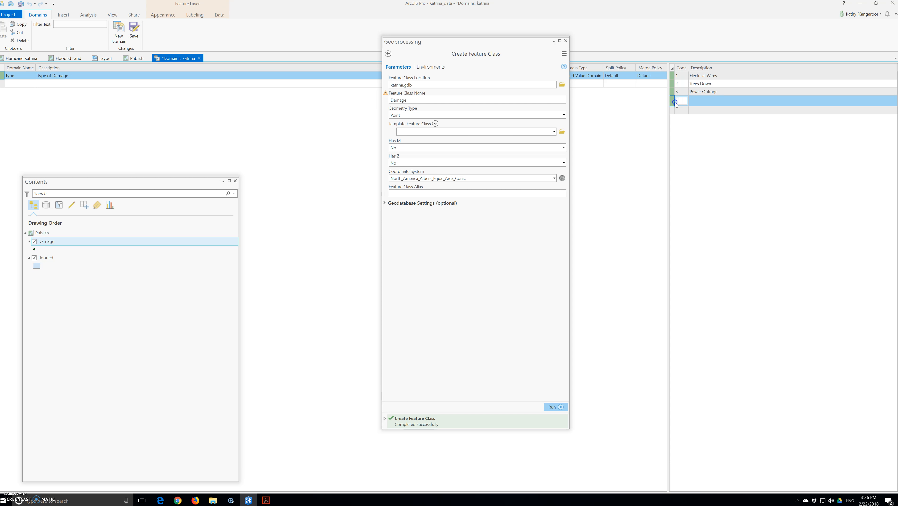
text(4)
click(704, 101)
click(704, 101)
text(Phone Outage)
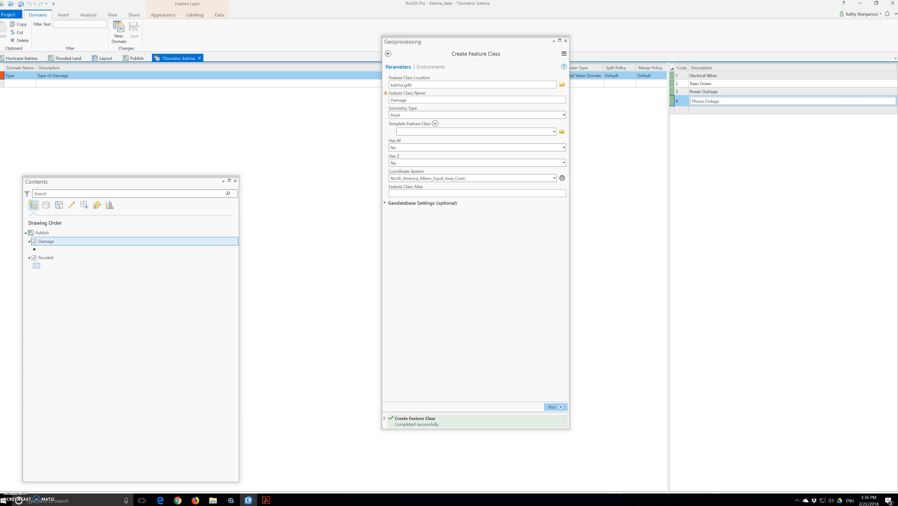
key(Return)
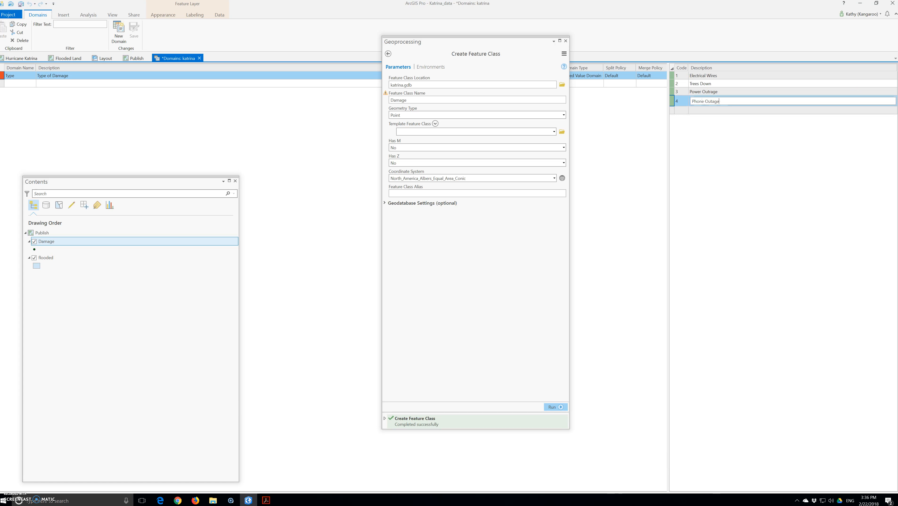
Add code 5 to the Type domain with the description "Road Blocked" and save the domain changes
click(677, 109)
text(5)
click(705, 109)
text(R)
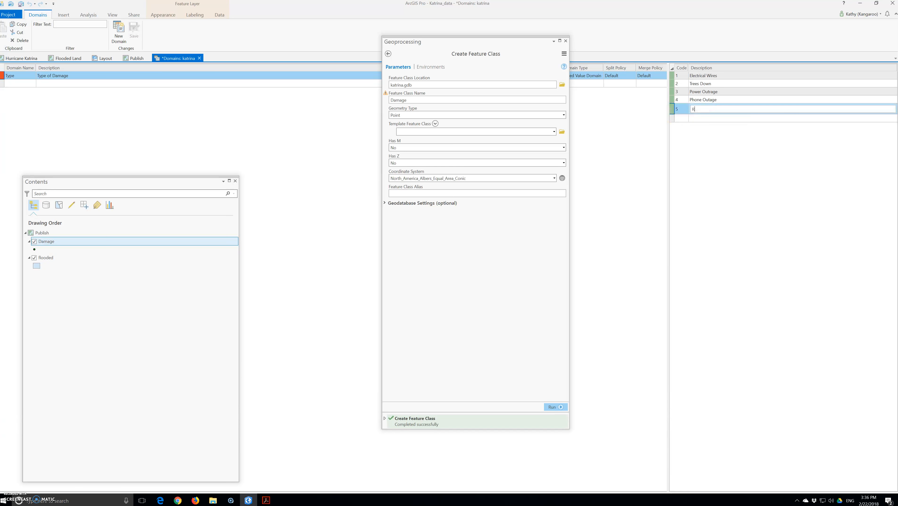
text(Ead)
click(728, 120)
click(135, 30)
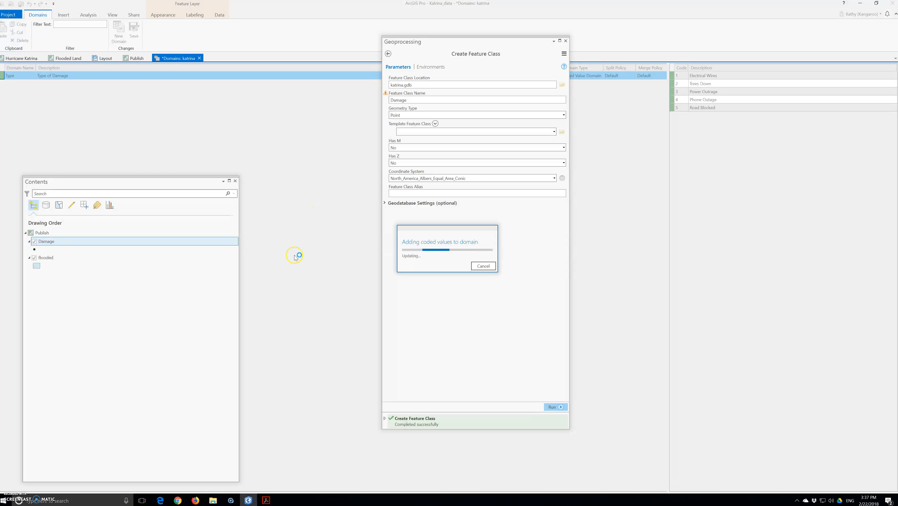
Close the Geoprocessing pane and open the fields view of the Damage layer
click(566, 41)
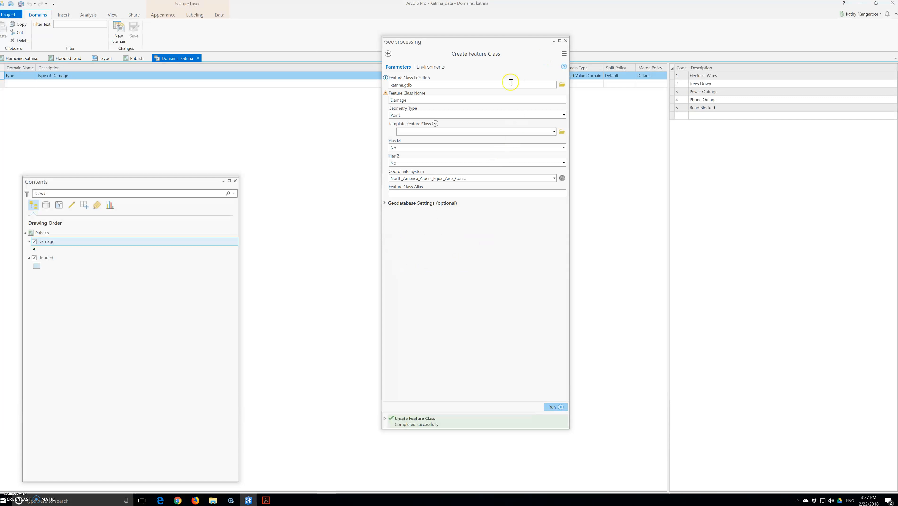
click(565, 41)
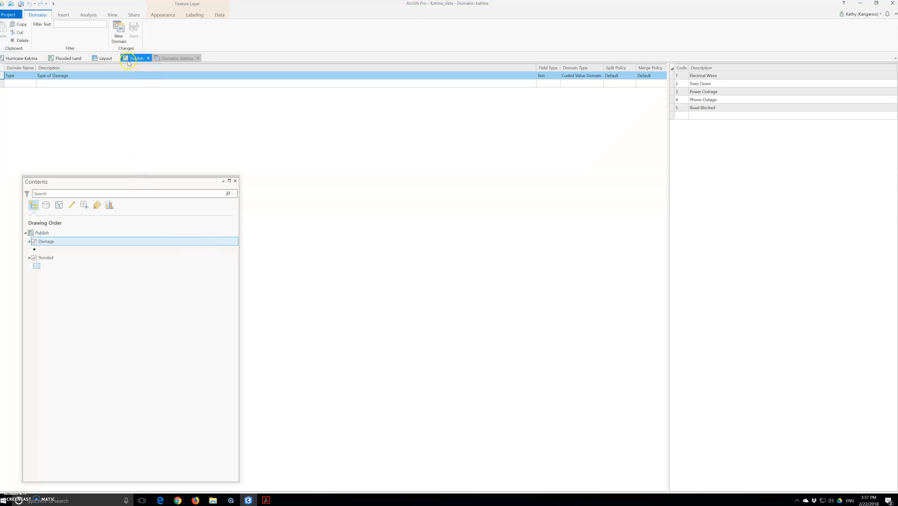
right_click(49, 241)
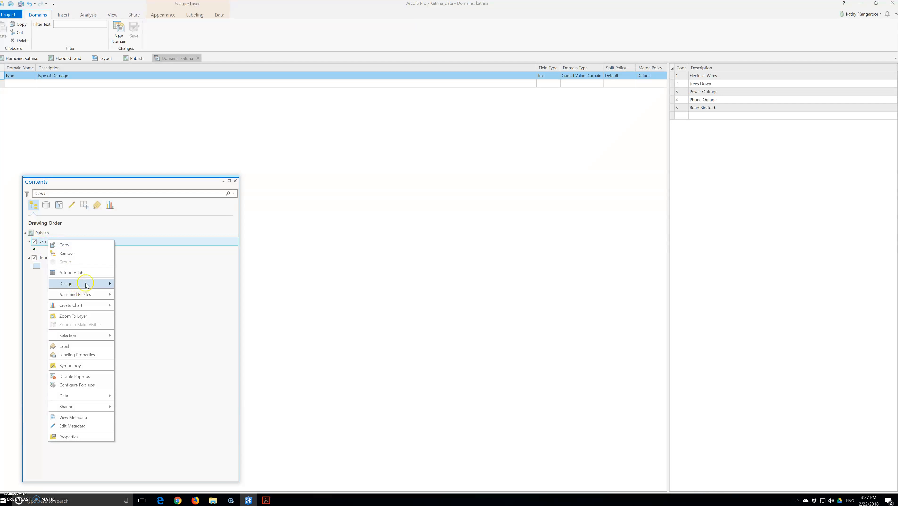
mouse_move(98, 288)
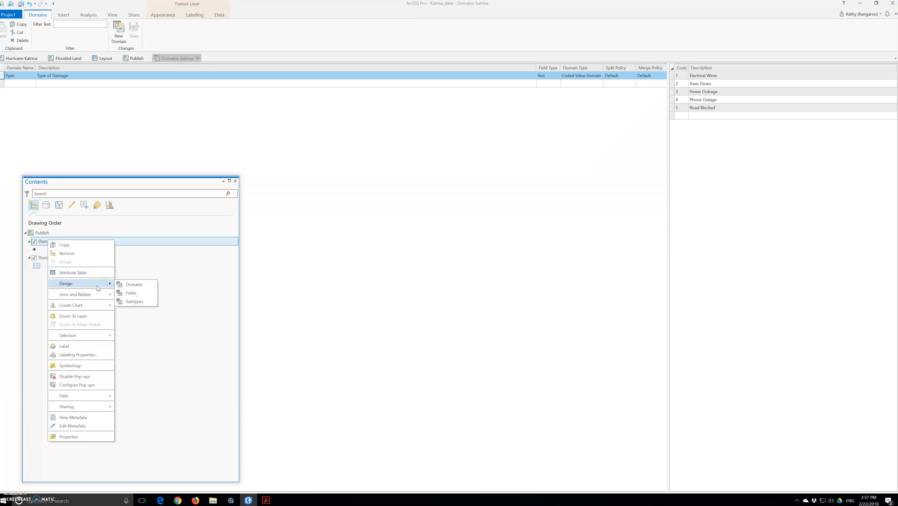
click(135, 295)
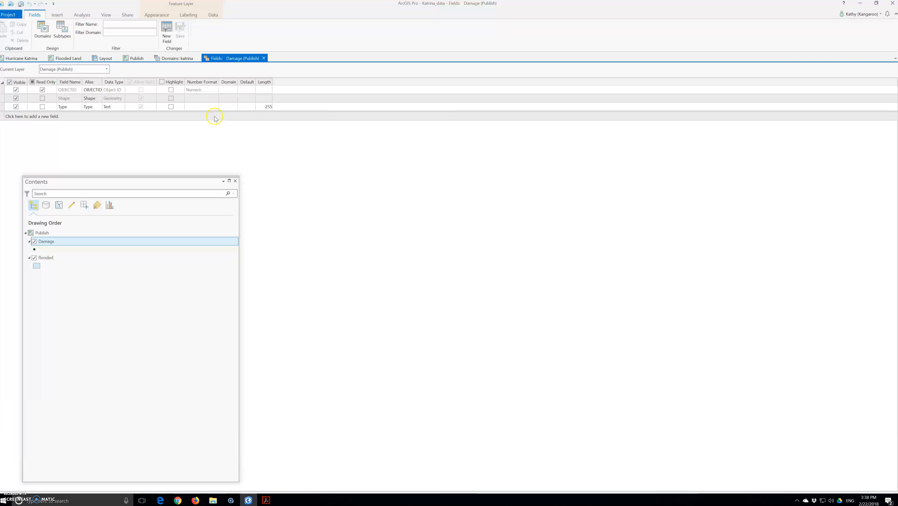